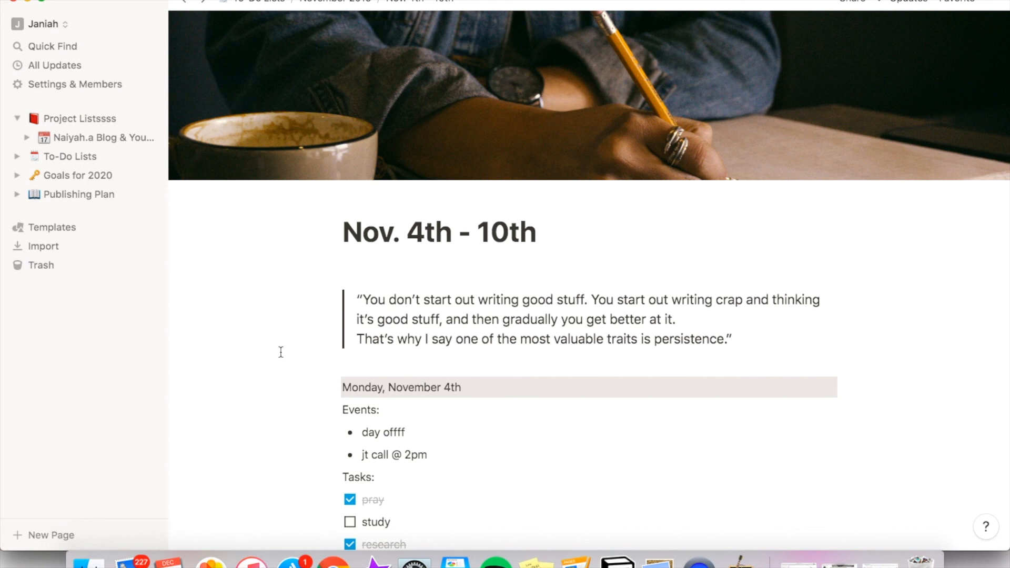
Step: Review the Nov. 4th - 10th to-do list, the Goals for 2020 page and the Publishing Plan page
scroll(281, 352, "down", 10)
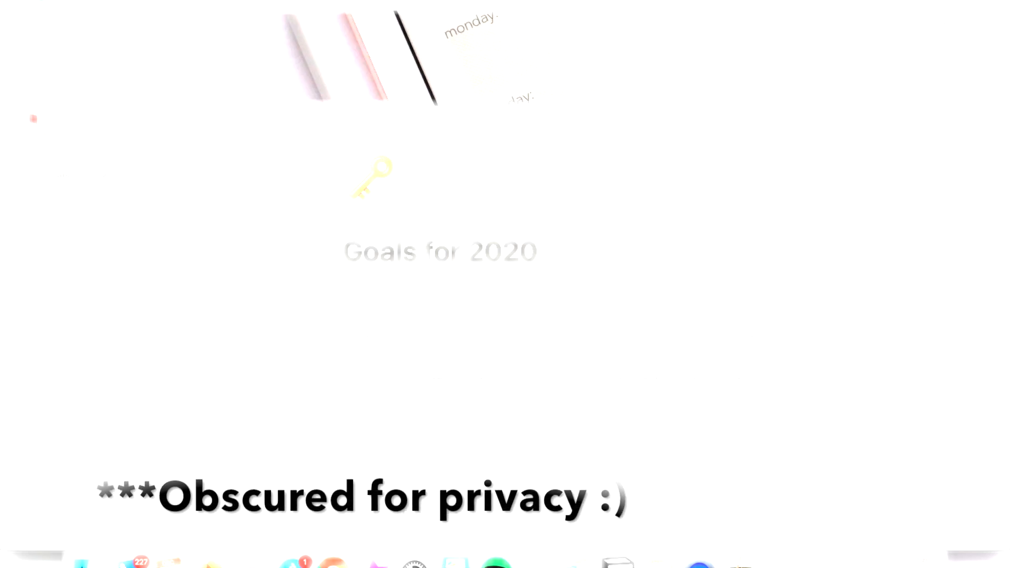
scroll(505, 284, "down", 3)
scroll(505, 284, "up", 1)
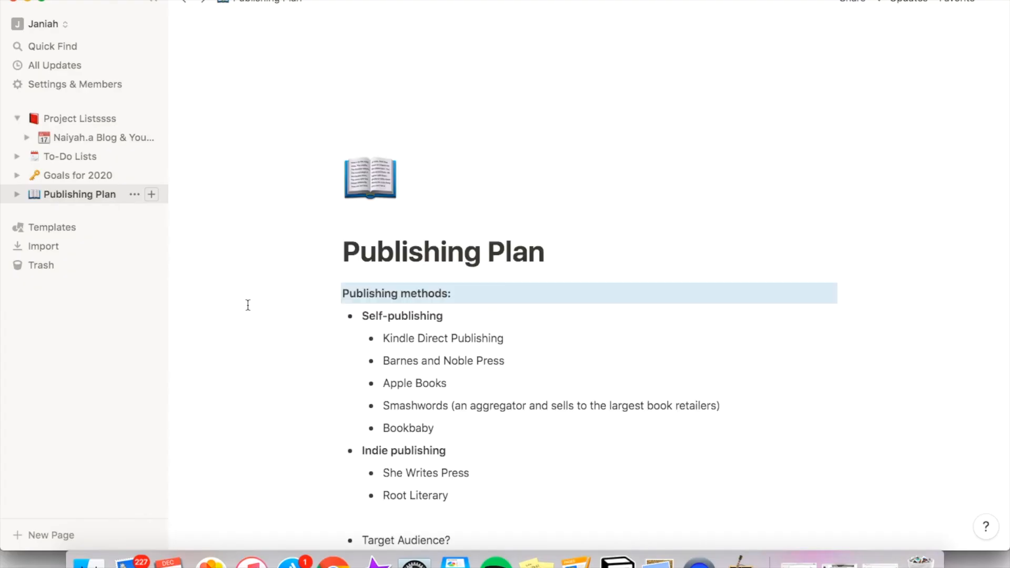
scroll(248, 305, "down", 5)
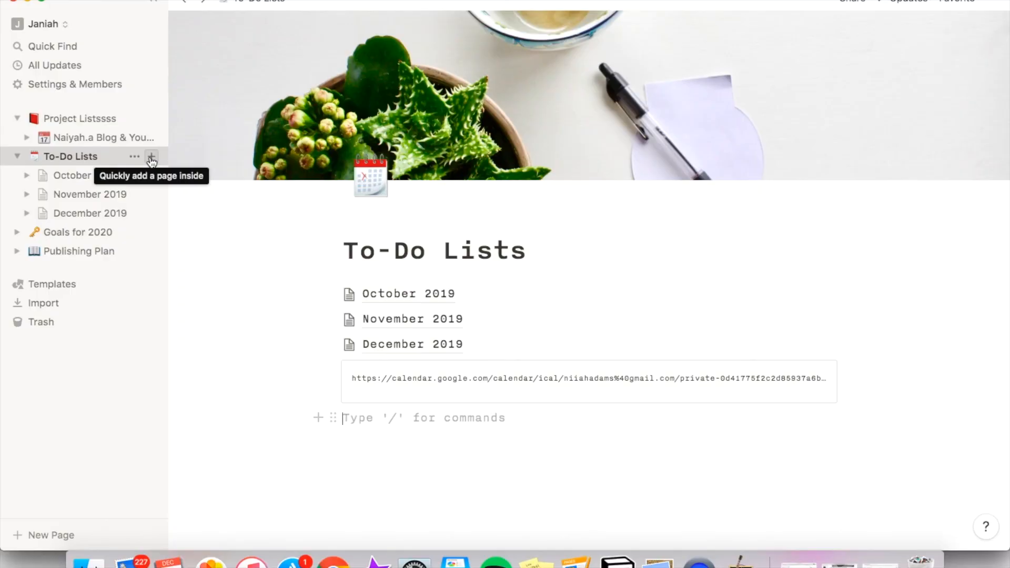
Step: Add a page titled "January 2020" inside To-Do Lists and move it directly below December 2019
left_click(151, 157)
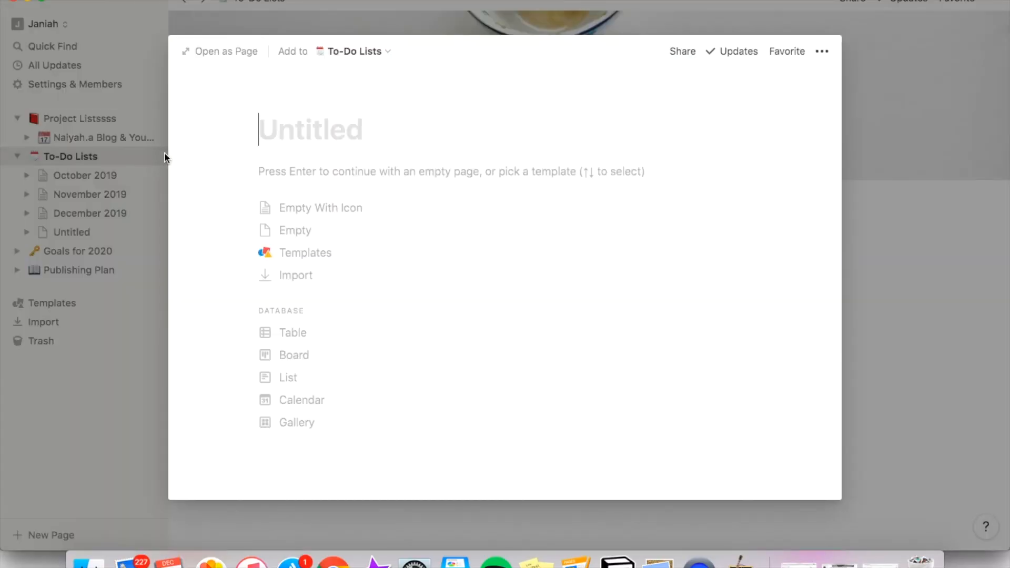
type("Januar")
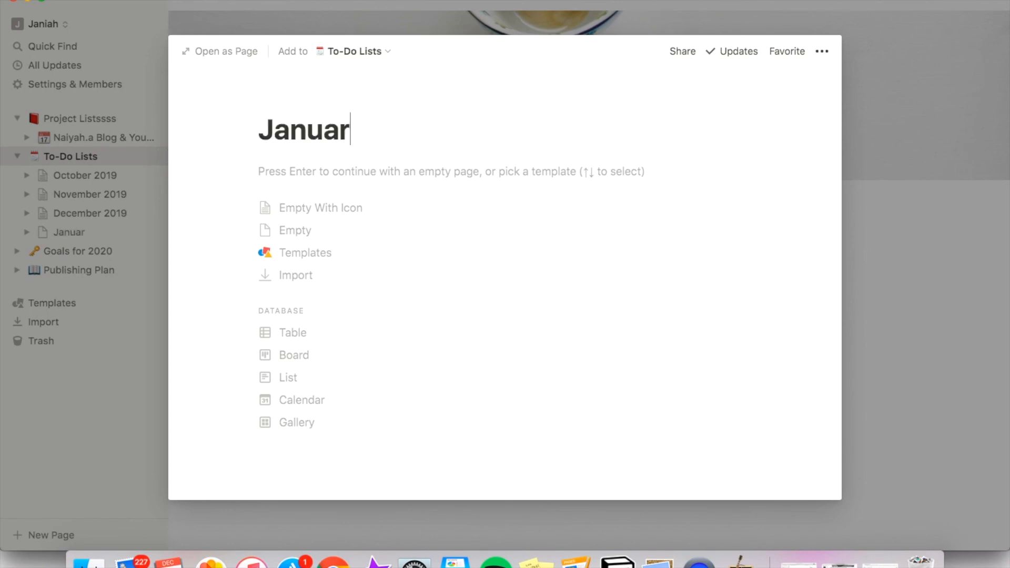
type("y 2020")
left_click(858, 83)
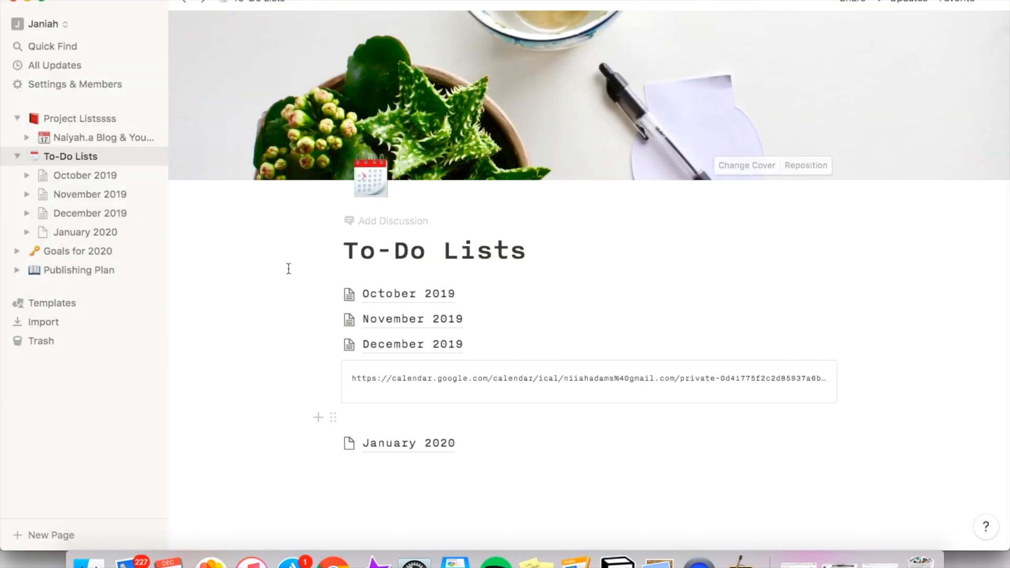
left_click_drag(394, 447, 397, 355)
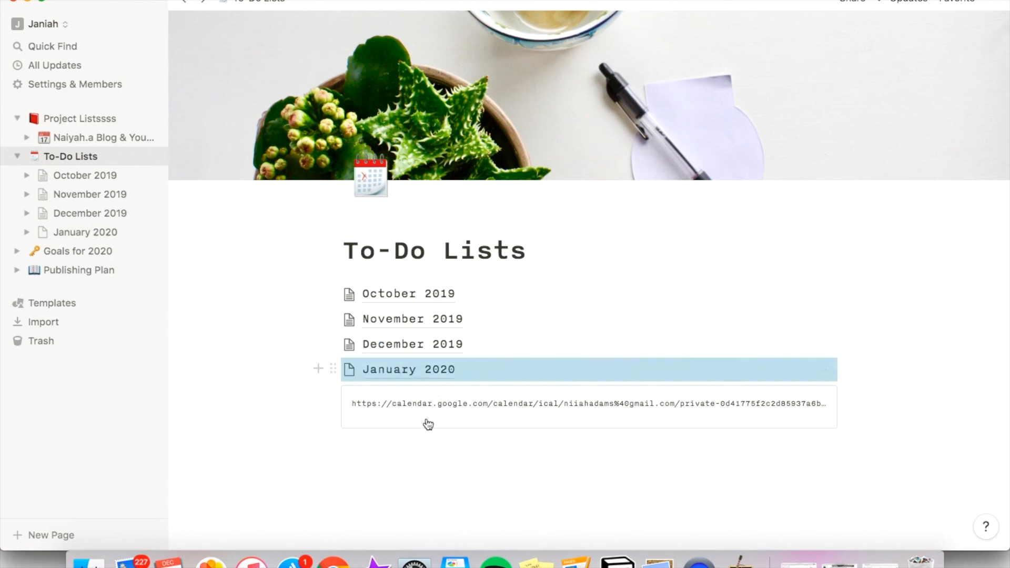
Step: Open the January 2020 page and add a cover image to it
left_click(435, 370)
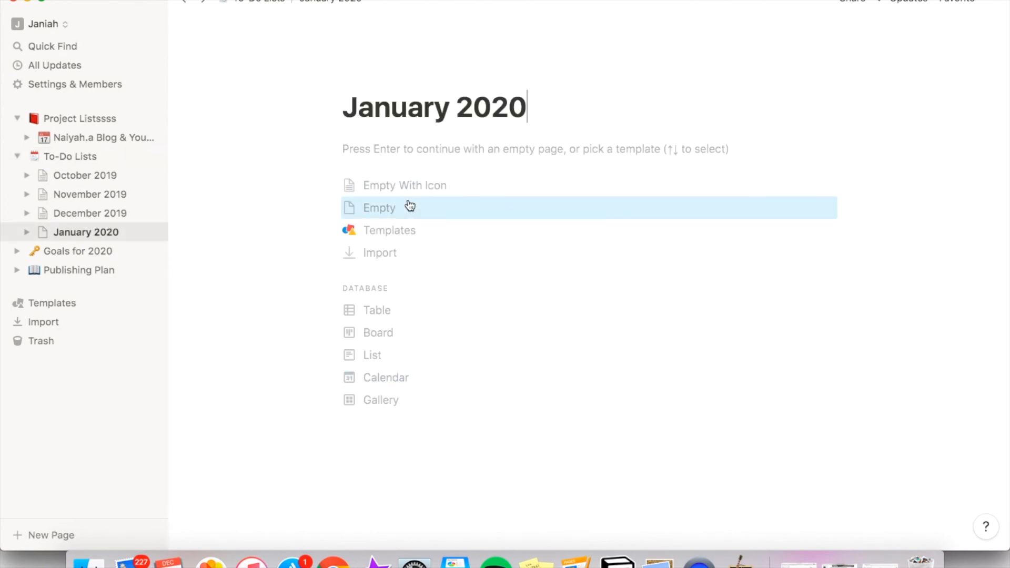
left_click(186, 4)
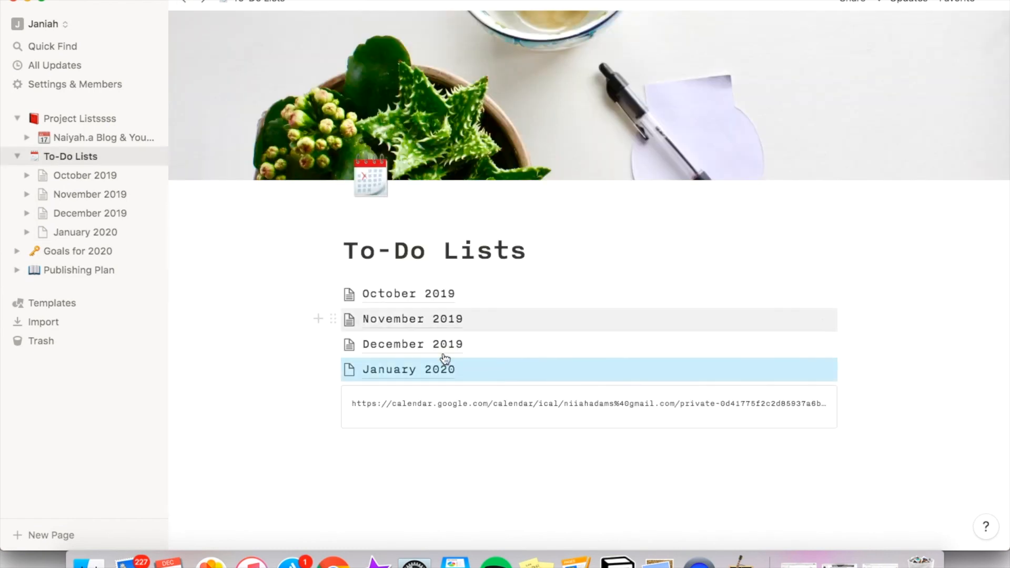
left_click(416, 375)
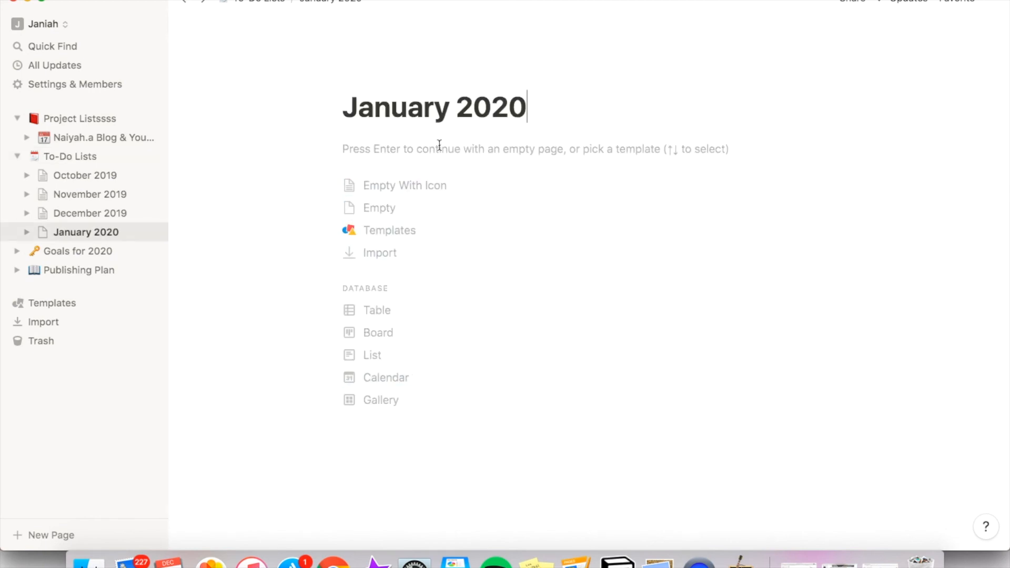
left_click(427, 77)
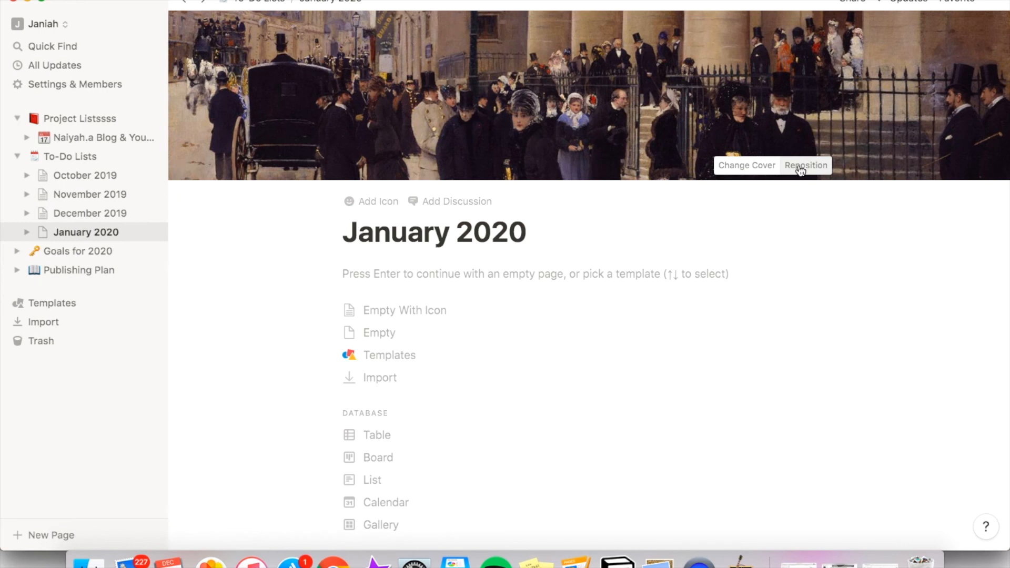
Step: Replace the January 2020 cover with the Unsplash photo of a white desk with a palm plant, searching for "goals"
left_click(751, 166)
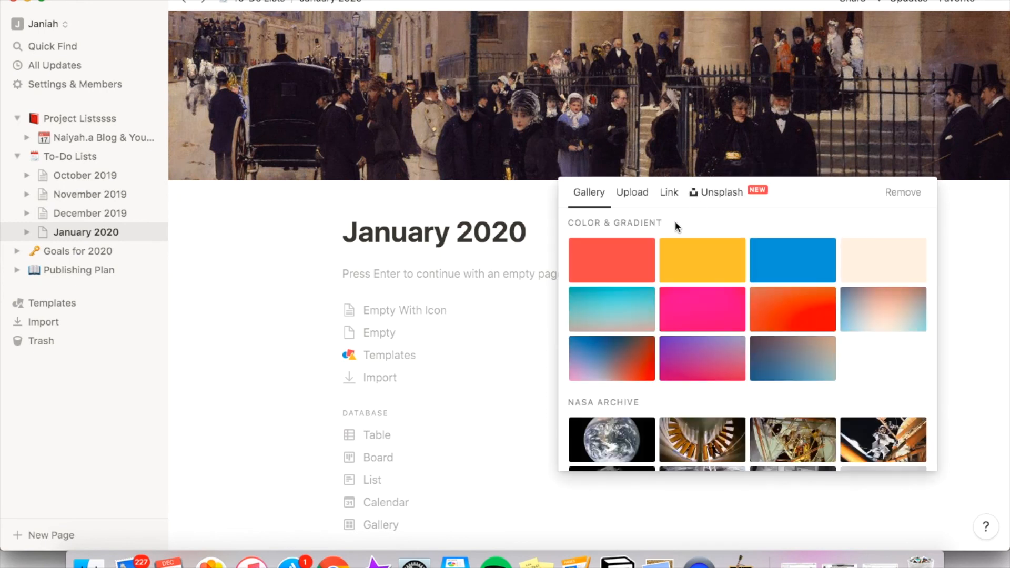
left_click(717, 195)
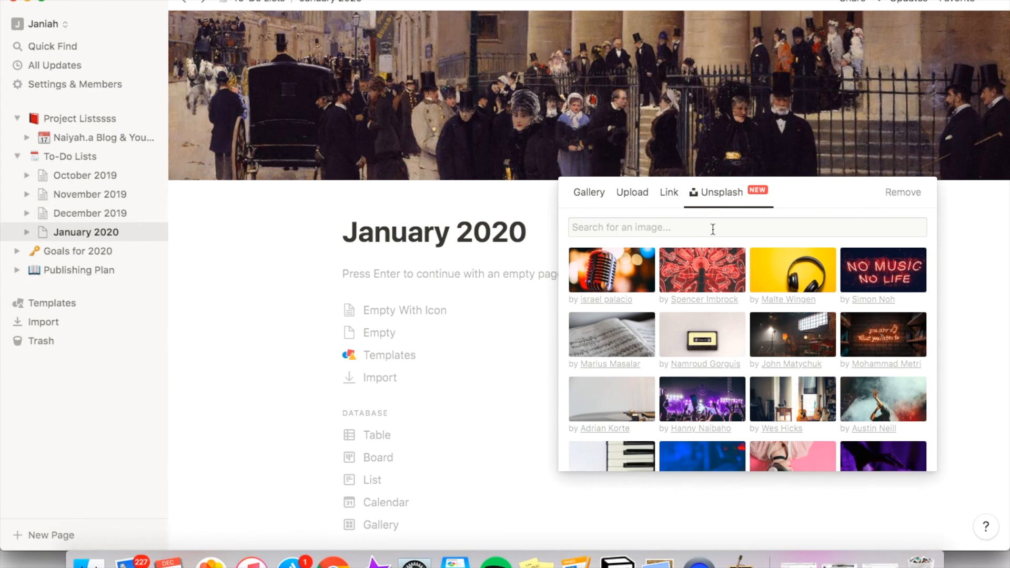
type("goals")
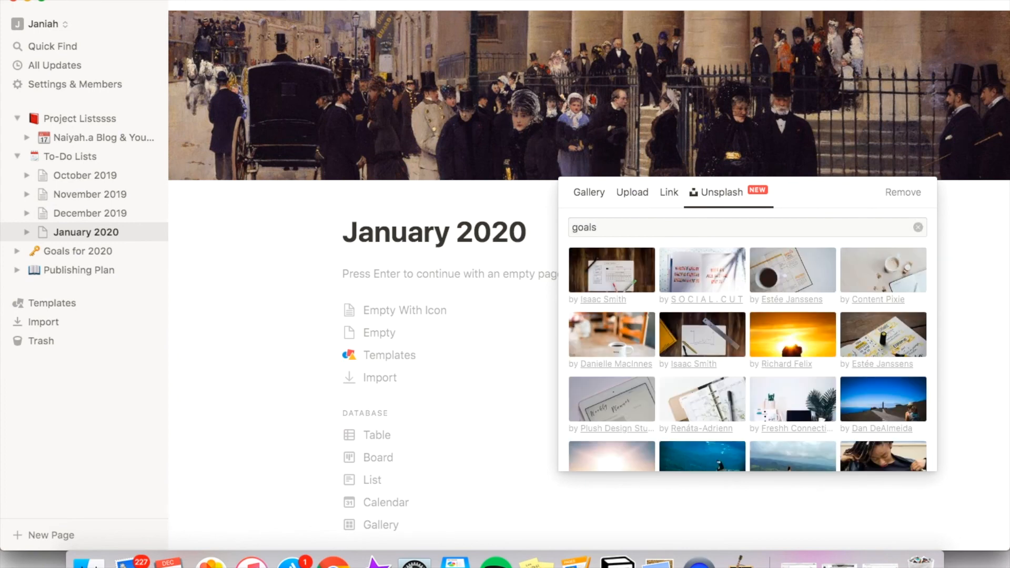
scroll(733, 329, "down", 4)
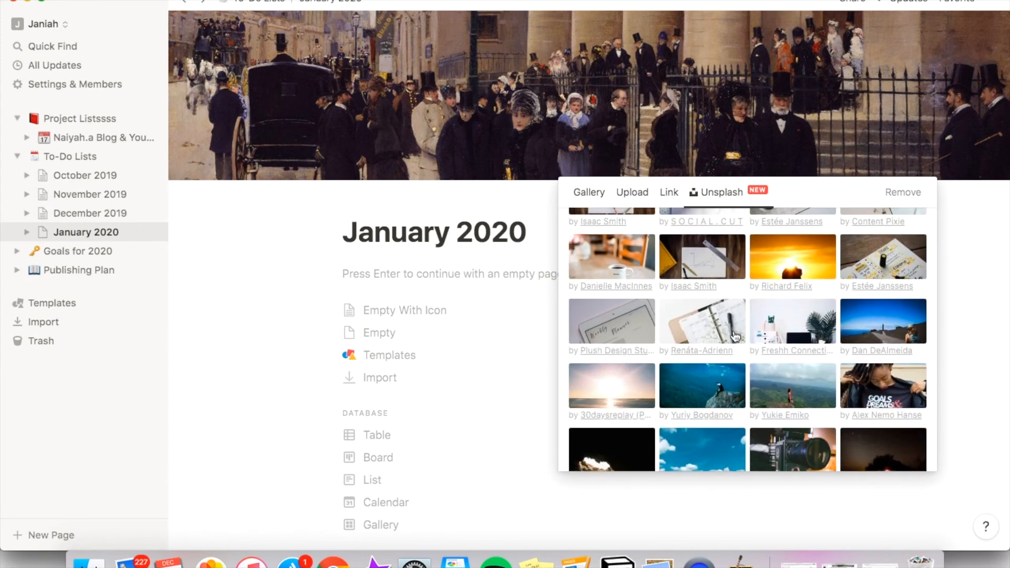
scroll(733, 329, "down", 9)
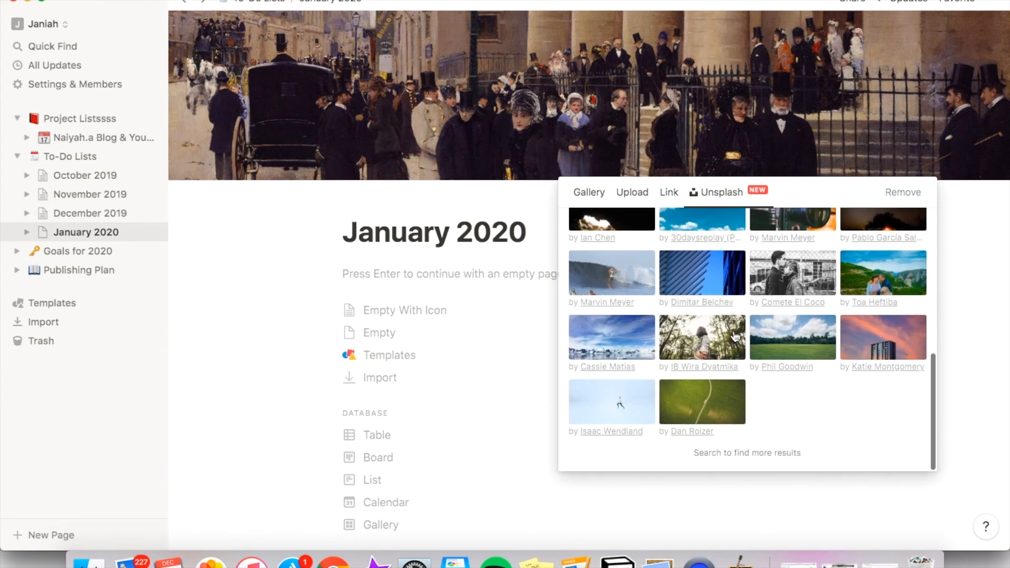
scroll(735, 335, "up", 5)
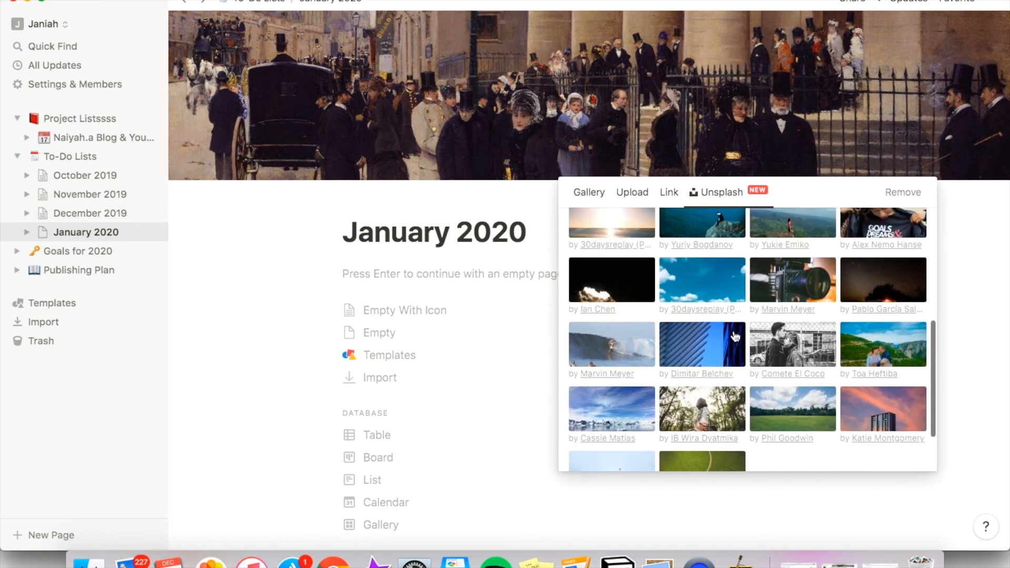
scroll(734, 336, "up", 5)
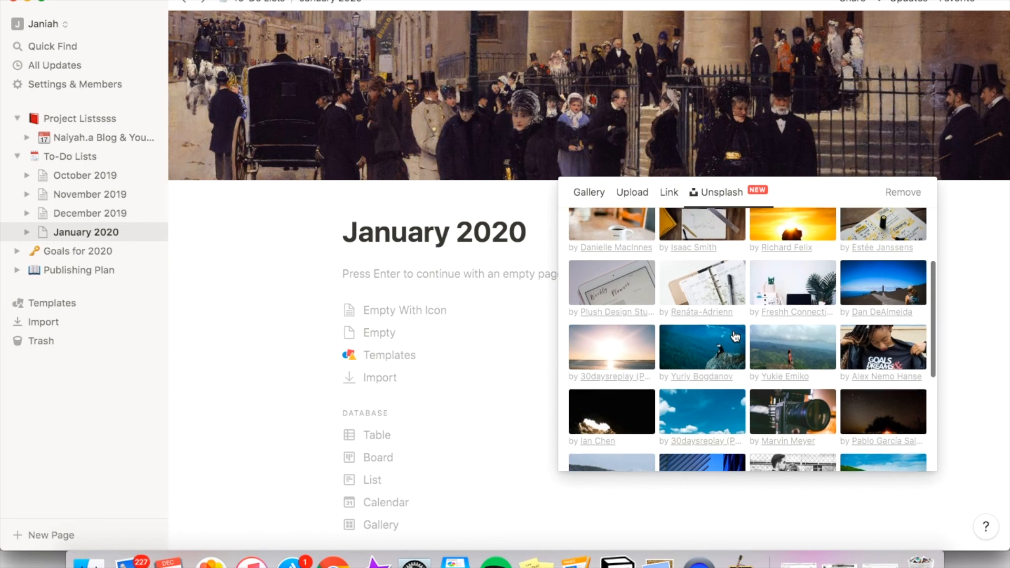
scroll(734, 331, "up", 2)
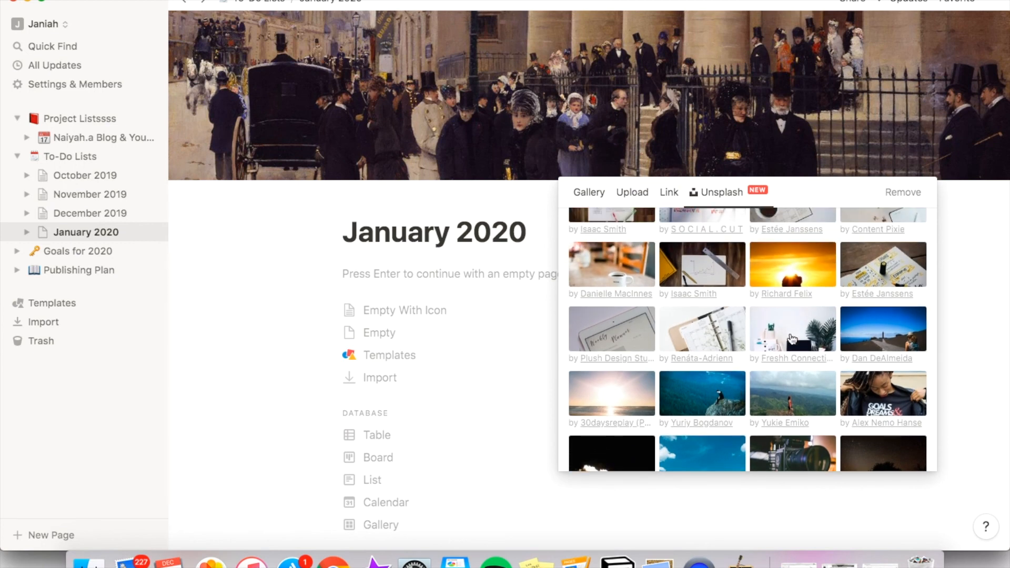
left_click(787, 338)
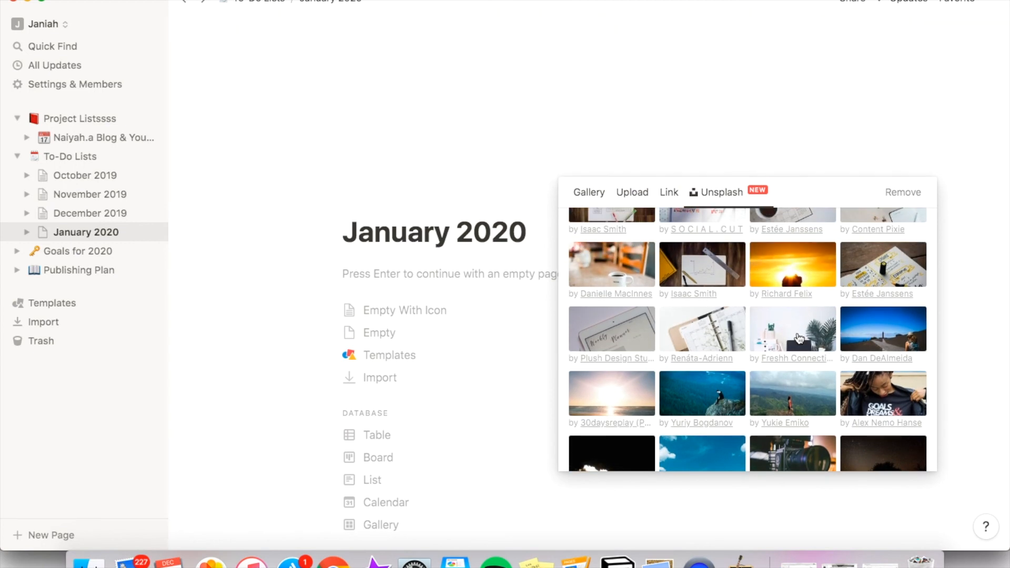
left_click(998, 281)
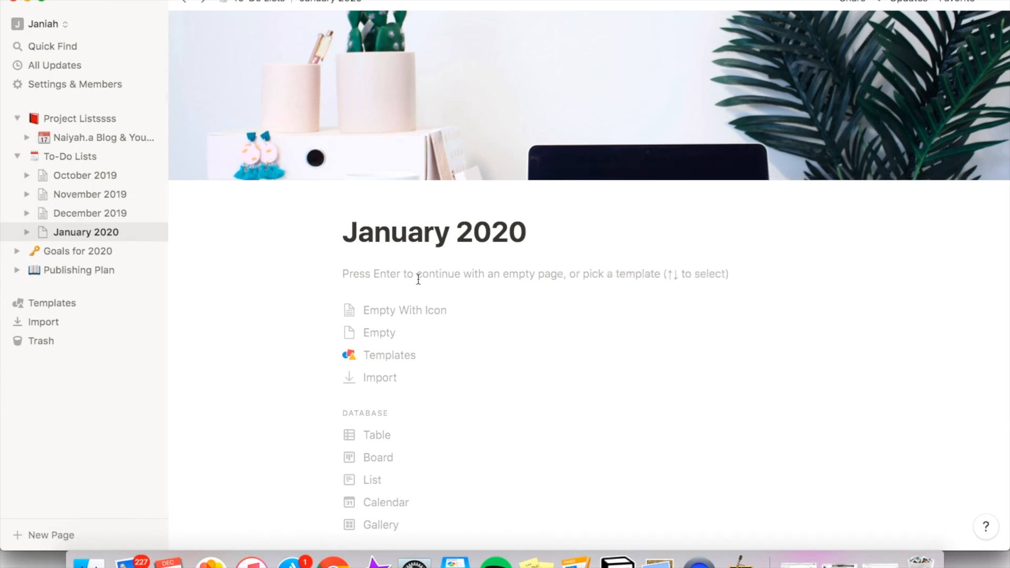
Step: Start January 2020 as an empty page and write "Goals for the Month:" followed by three blank lines
scroll(384, 284, "down", 3)
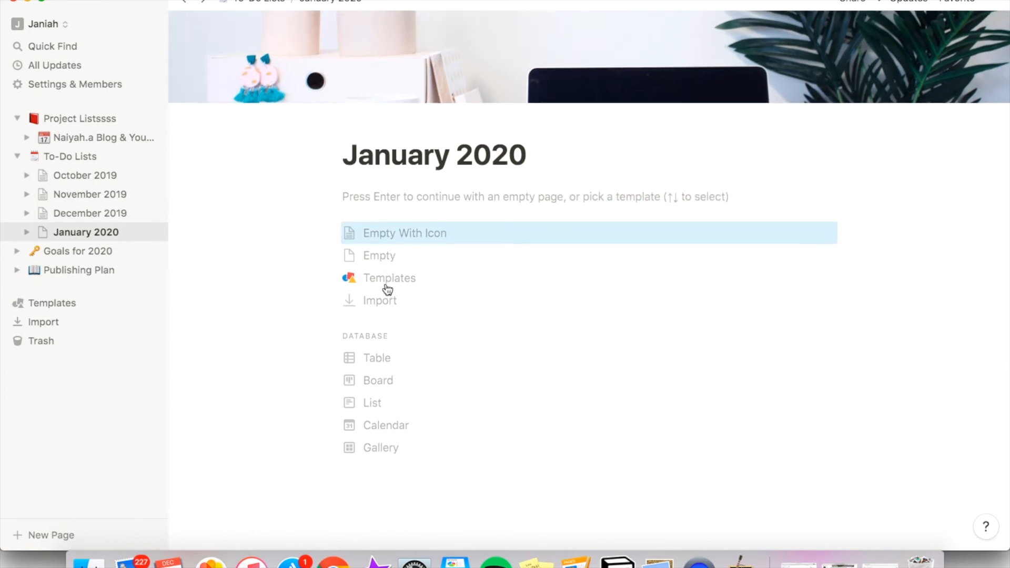
key("Return")
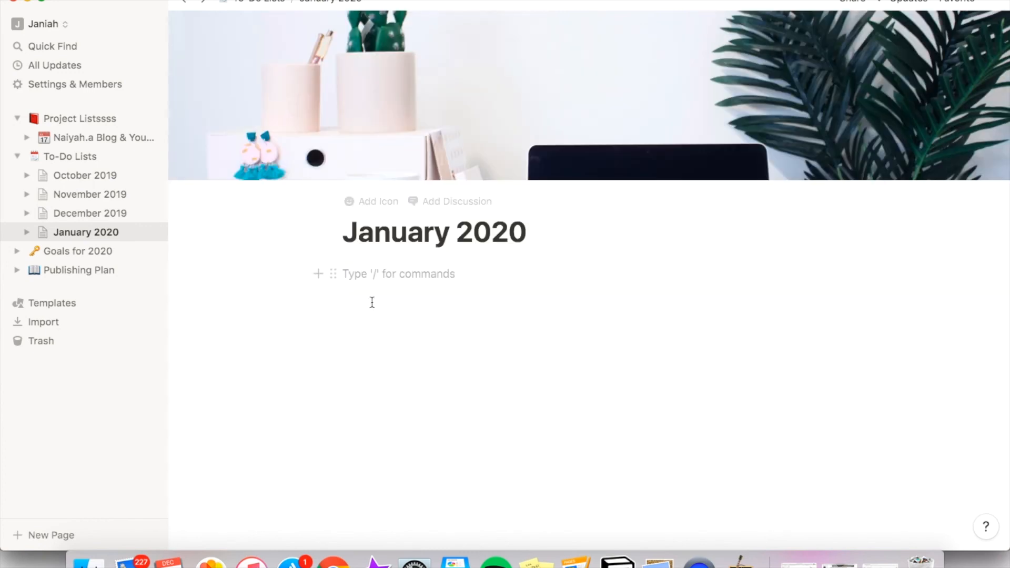
type("Goals for the Month")
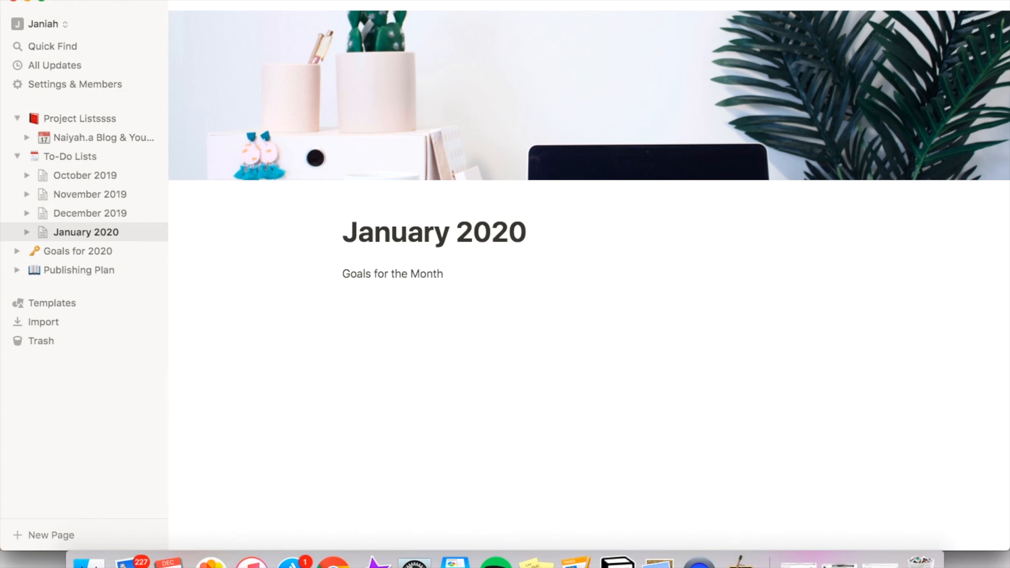
key("Return")
key("Return")
key("Return")
key("Return")
Step: Add the line "January Budget:" followed by three blank lines, and below them the line "To do lists:"
type("J")
key("Return")
key("Return")
key("Return")
key("Return")
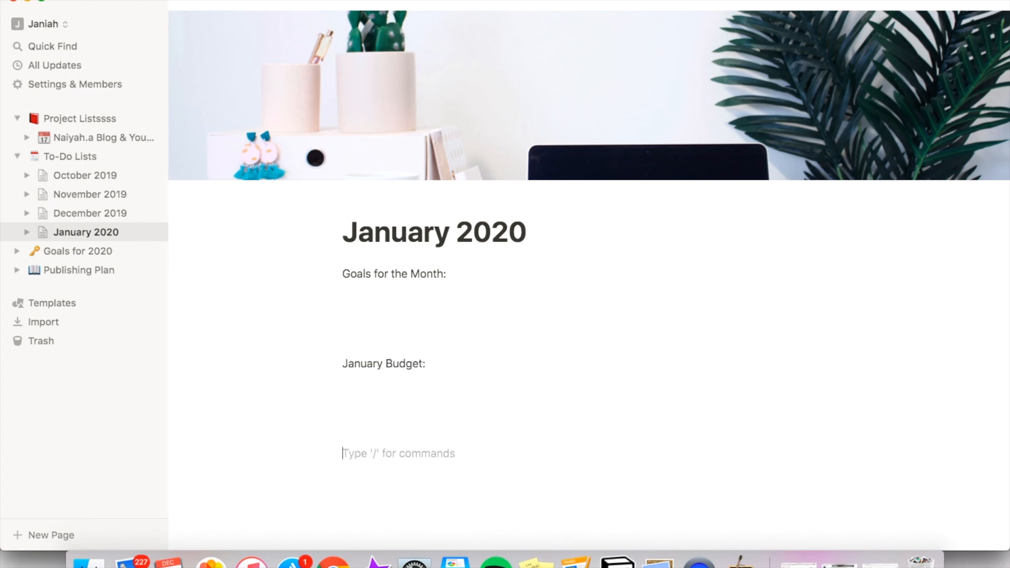
scroll(424, 326, "down", 3)
type("To")
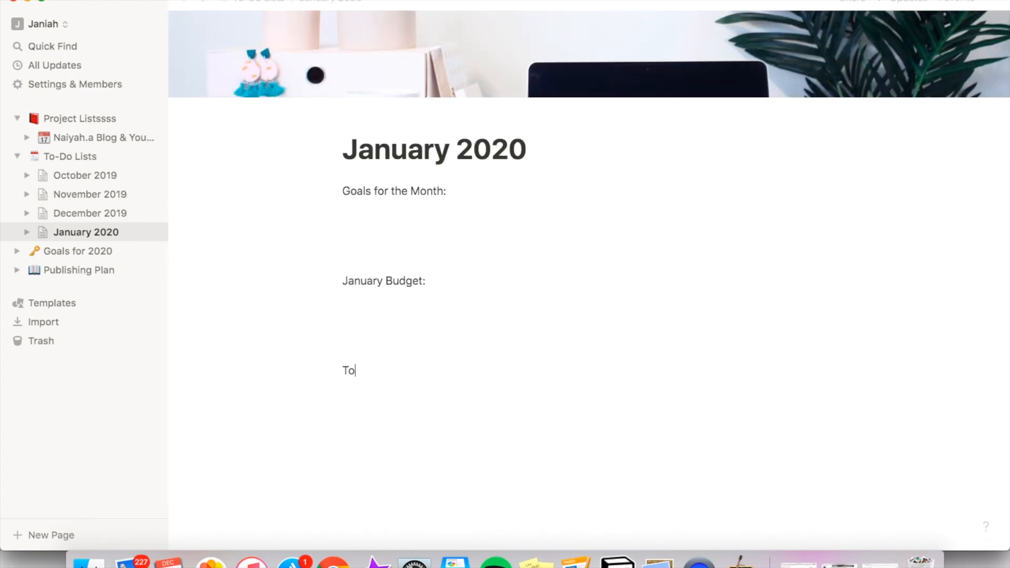
type(" do lists:")
key("Return")
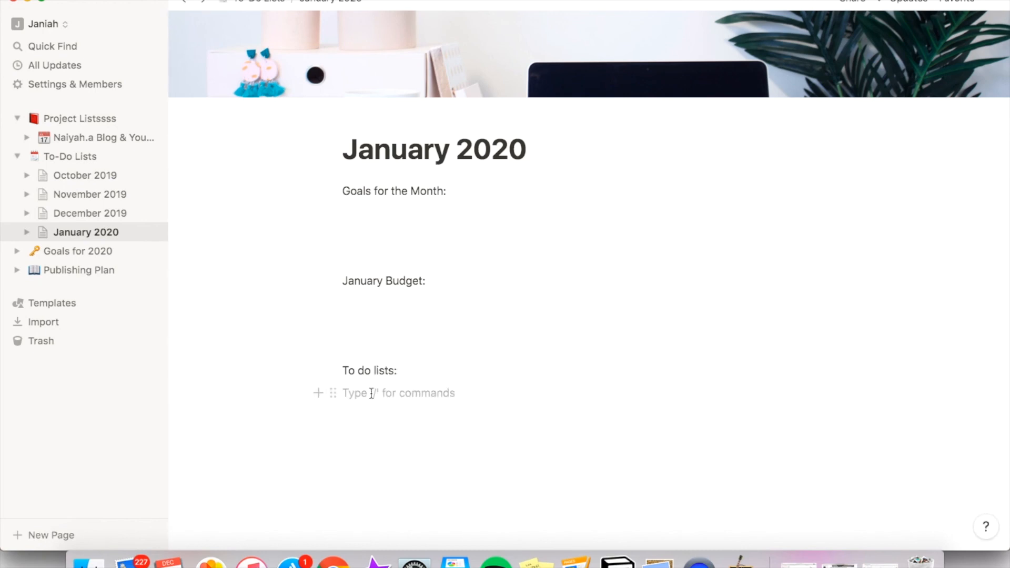
Step: Create a subpage titled "Dec. 30 - Jan. 5" inside January 2020
left_click(318, 393)
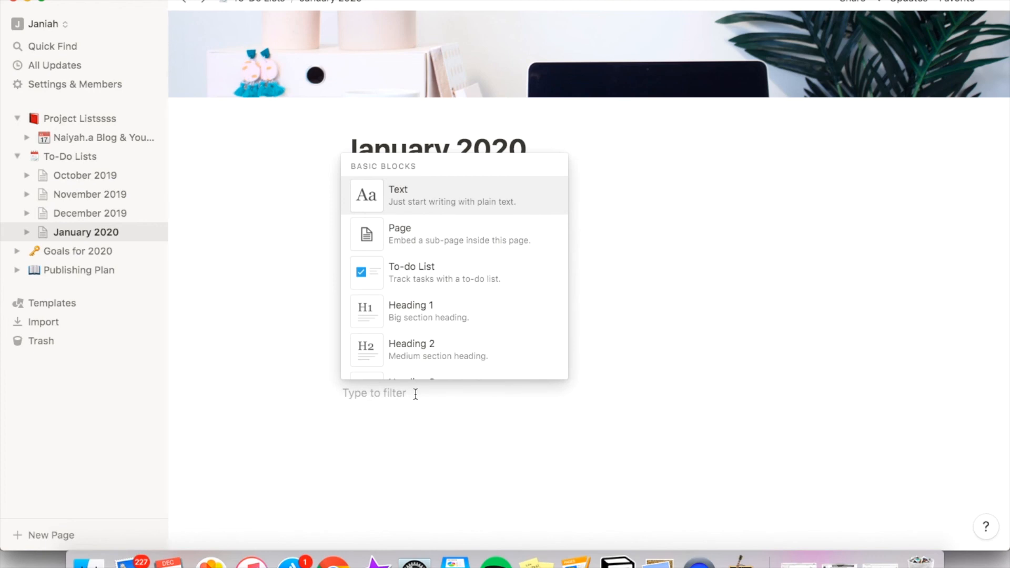
key("Escape")
left_click(26, 232)
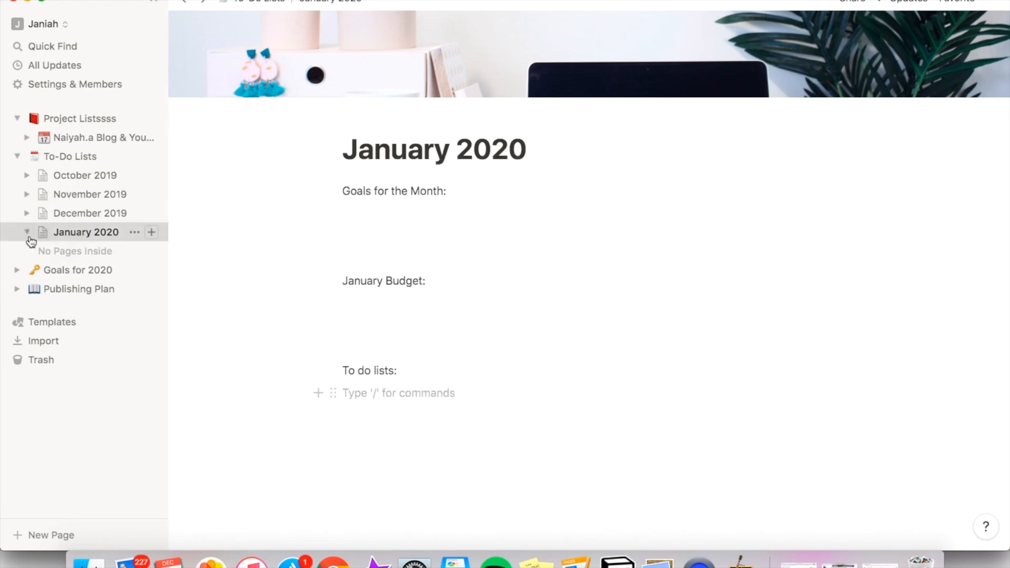
left_click(152, 232)
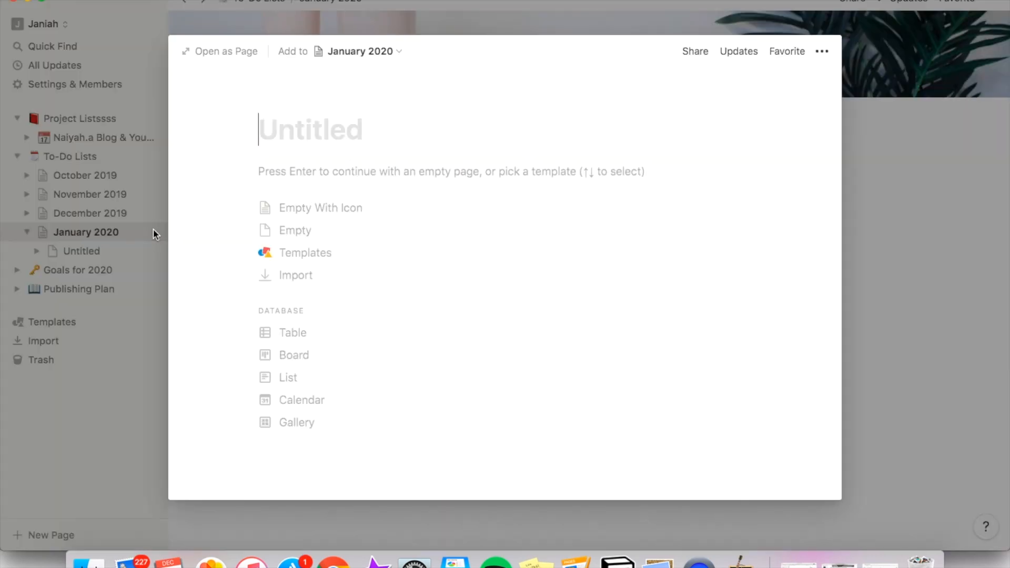
left_click(168, 561)
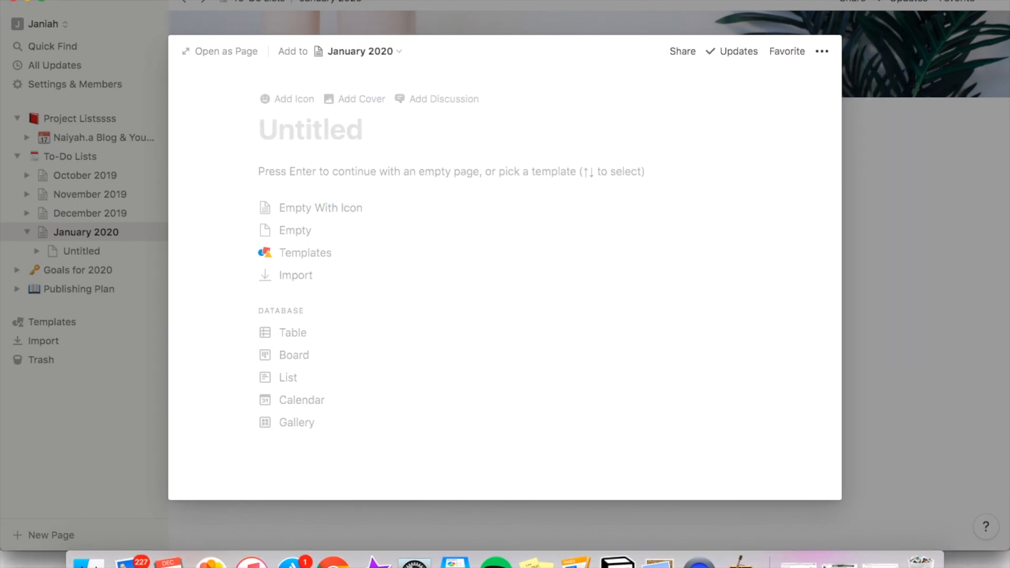
type("Dec")
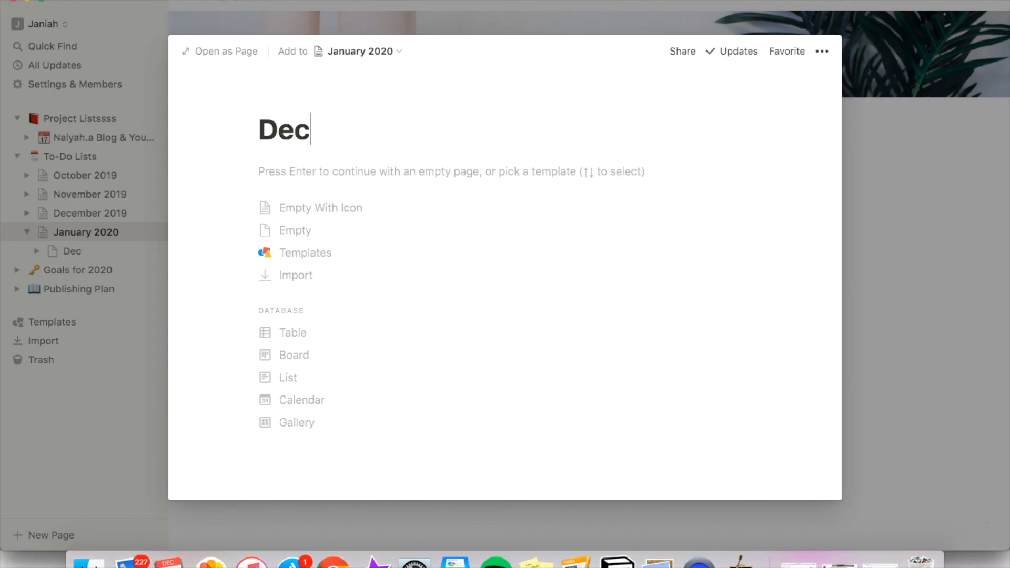
type(". 30")
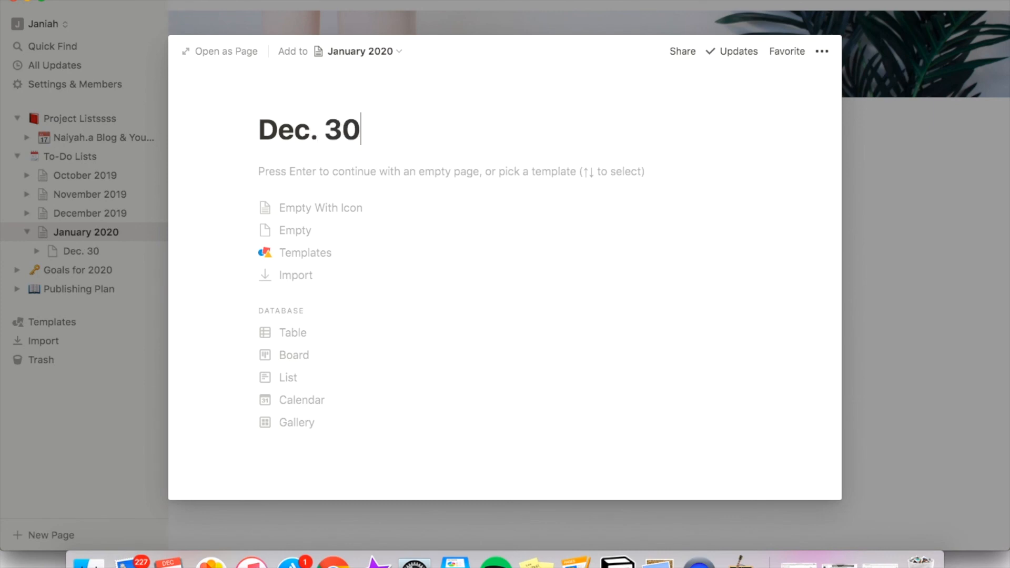
type(" - Jan. 5")
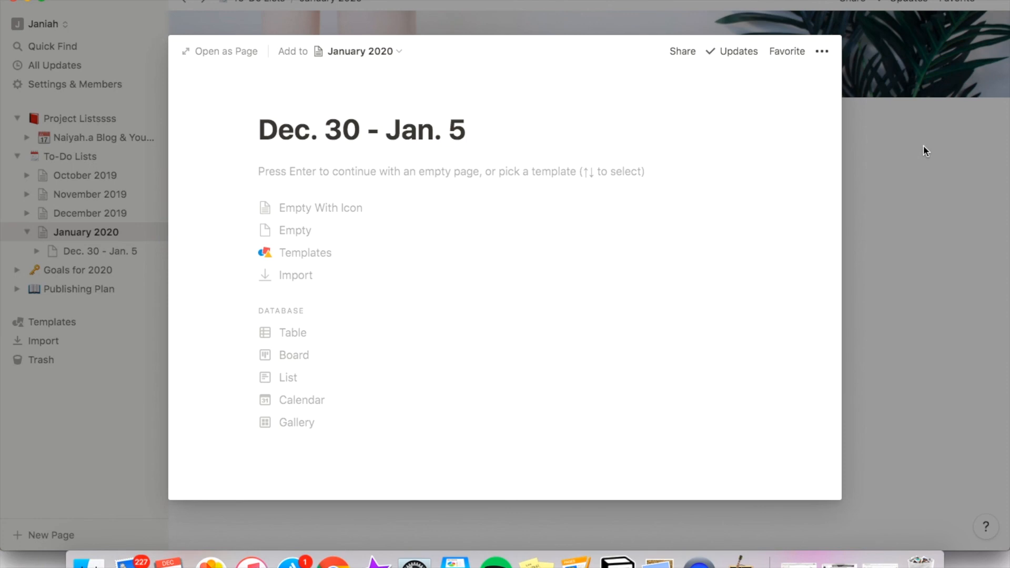
left_click(924, 146)
Step: Create two more subpages inside January 2020, titled "Jan. 6 - Jan. 12" and "Jan. 13 - Jan 19"
left_click(154, 232)
type("Jan")
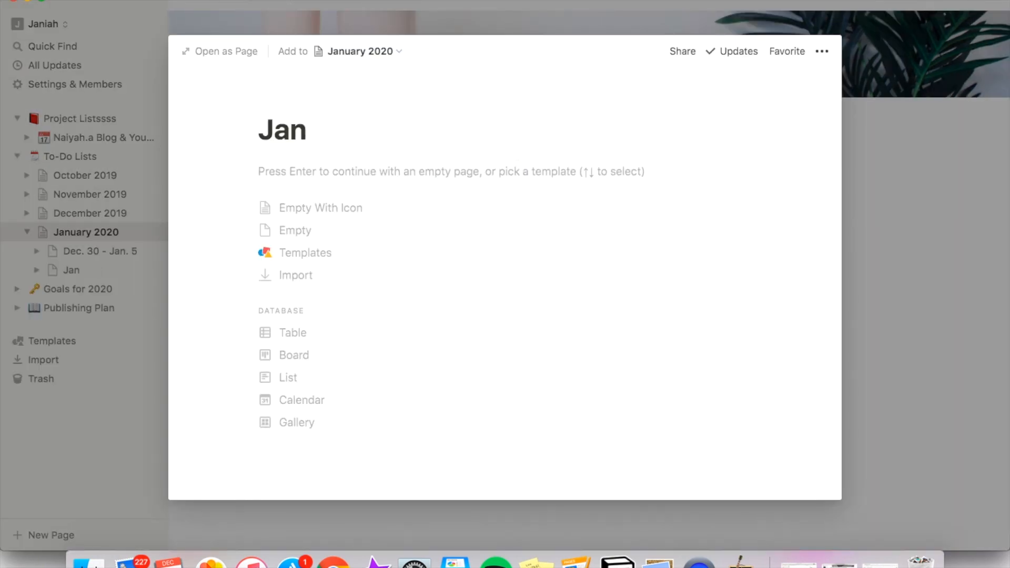
type(". 6 - Jan. 12")
left_click(847, 140)
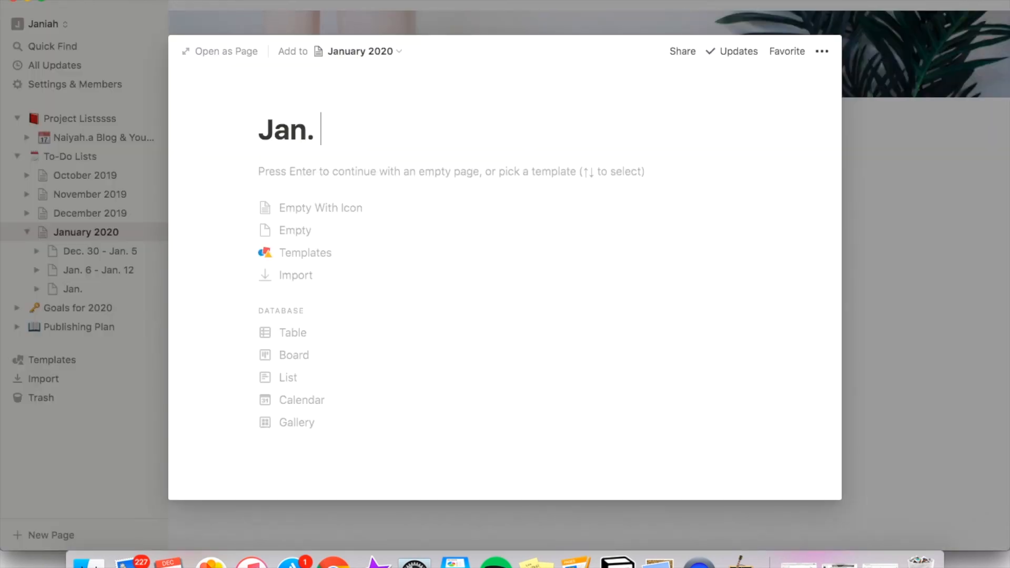
type("13 - Jan 19")
Step: Create a subpage titled "Jan. 20 - Jan. 26" inside January 2020
type("Jan")
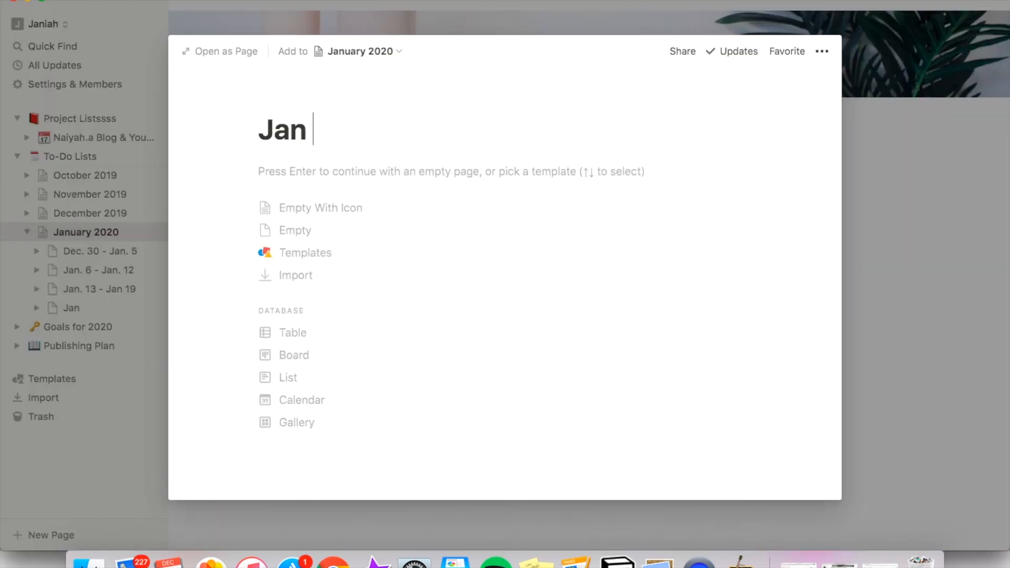
key("BackSpace")
type(". 20 - Jan. 26")
key("BackSpace")
key("BackSpace")
key("BackSpace")
type(". 26")
Step: Create a subpage titled "Jan. 27 - Feb. 2" inside January 2020 and return to the January 2020 page
left_click(153, 238)
left_click(151, 233)
type("Jan. 27 - Feb. 2")
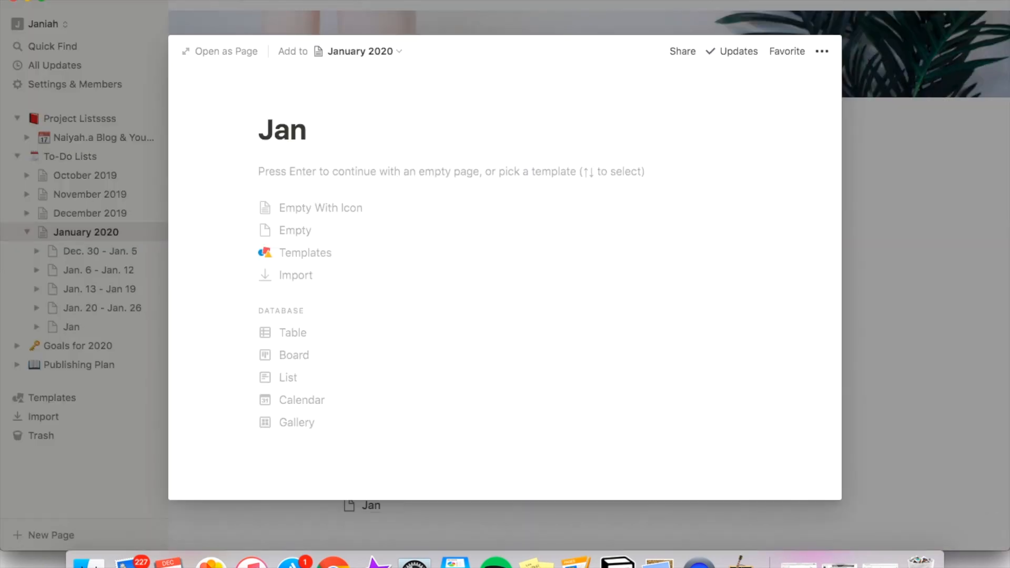
left_click(903, 225)
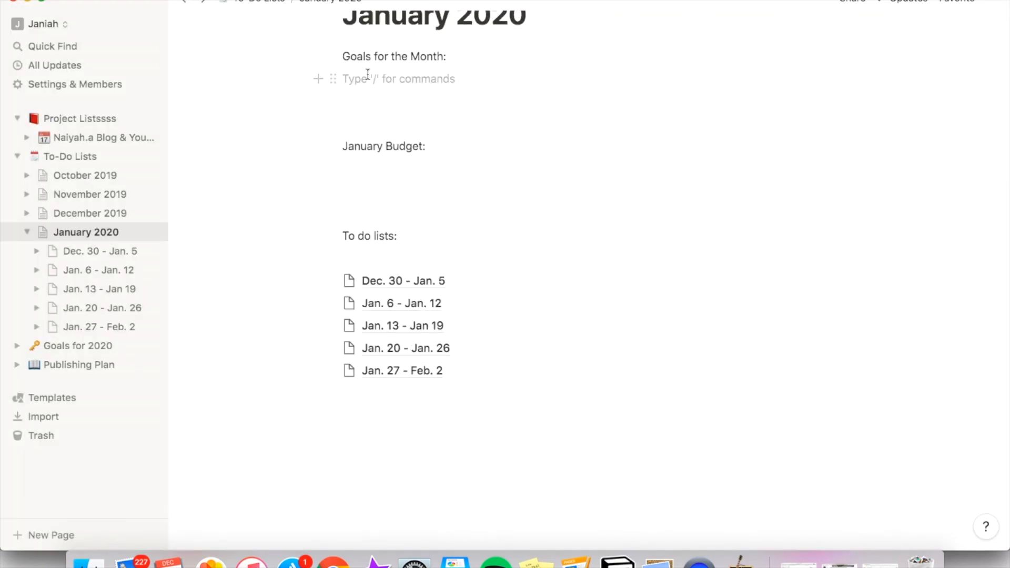
Step: Start the Dec. 30 - Jan. 5 subpage as an empty page and insert an empty quote block under its title
left_click(428, 283)
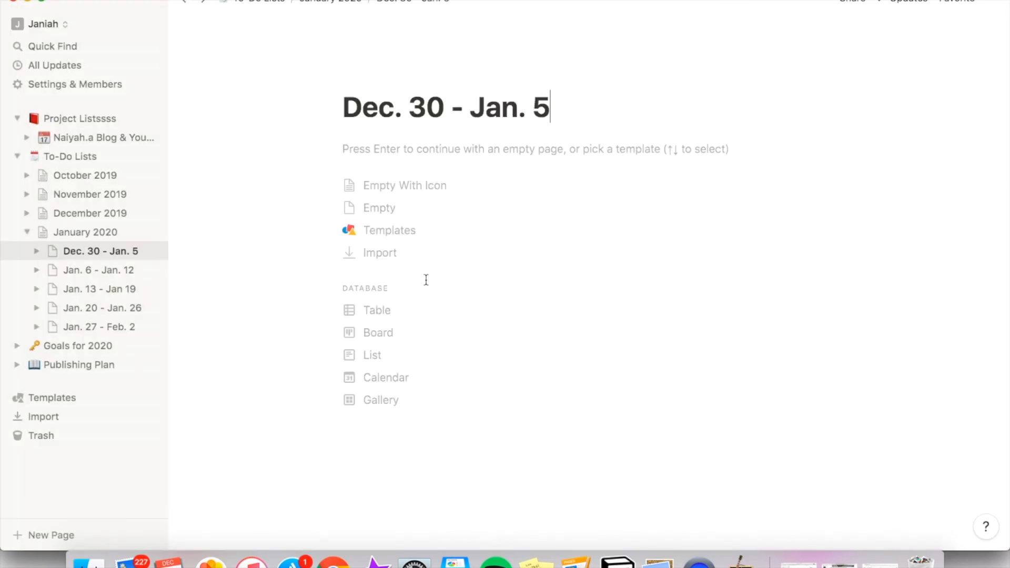
left_click(429, 150)
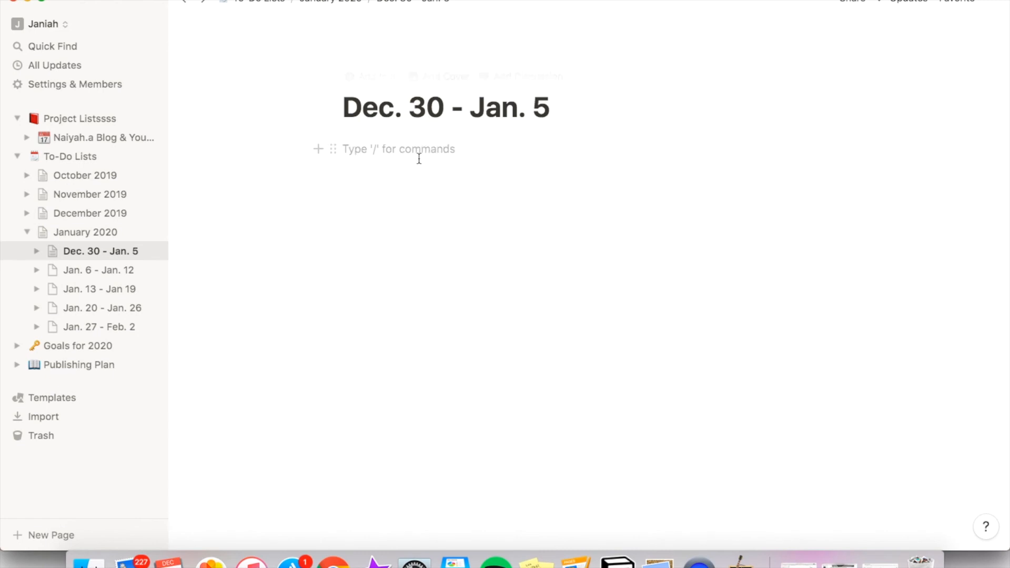
left_click(318, 149)
scroll(447, 320, "down", 5)
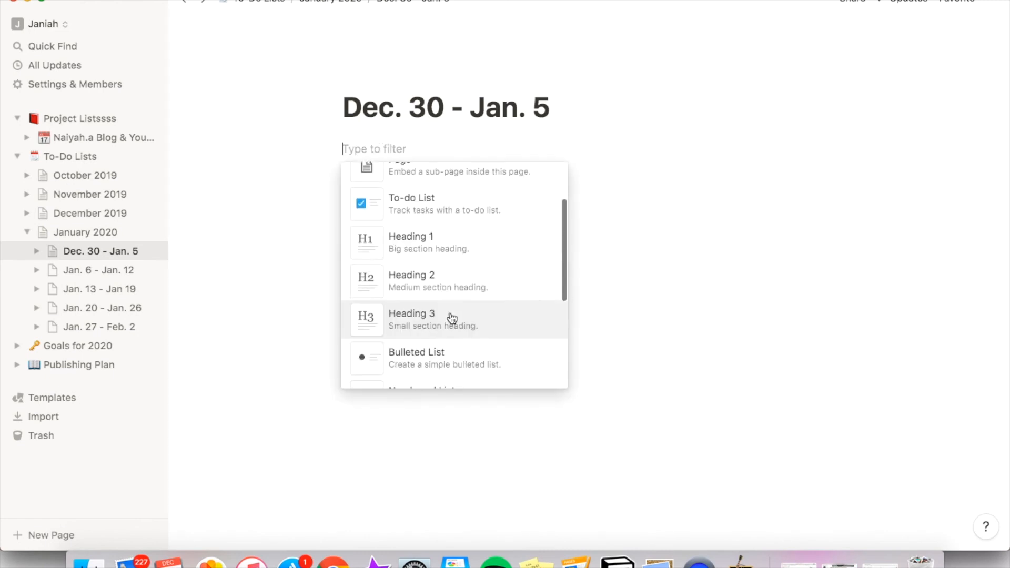
left_click(426, 307)
left_click(417, 176)
Step: Below the quote, write the lines "Monday, December 30th" and "Tuesday, December 31st", separated by two blank lines
key("Return")
type("Monday, December 20th")
key("Return")
key("Return")
key("Return")
type("Tuesday, December")
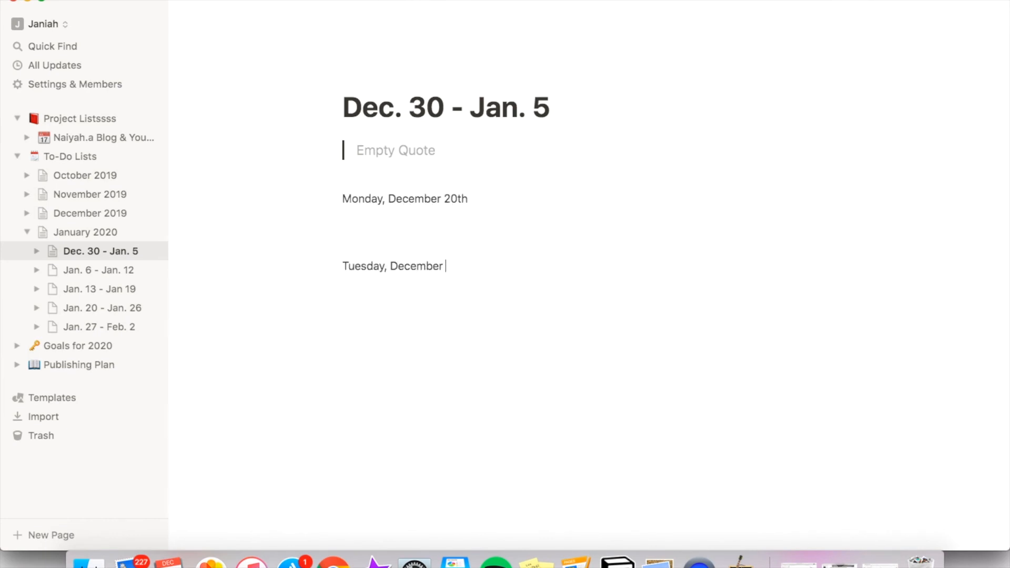
double_click(455, 198)
type("30th")
double_click(416, 267)
type("December 31st")
Step: Add the line "Wednesday, January 1st" below Tuesday, leaving one blank line between them
key("Return")
key("Return")
type("Wednesday, December")
key("BackSpace")
key("BackSpace")
key("BackSpace")
key("BackSpace")
key("BackSpace")
key("BackSpace")
key("BackSpace")
key("BackSpace")
type("January 1st")
Step: Add the lines "Thursday, January 2nd" and "Friday, January 3rd" below Wednesday, separated by blank lines
key("Return")
key("Return")
type("Thursday, January 2nd")
key("Return")
key("Return")
key("Return")
type("Friday, January 3rd")
Step: Add the lines "Saturday, January 4th" and "Sunday, January 5th" below Friday, separated by blank lines
key("Return")
key("Return")
key("Return")
type("Saturday,")
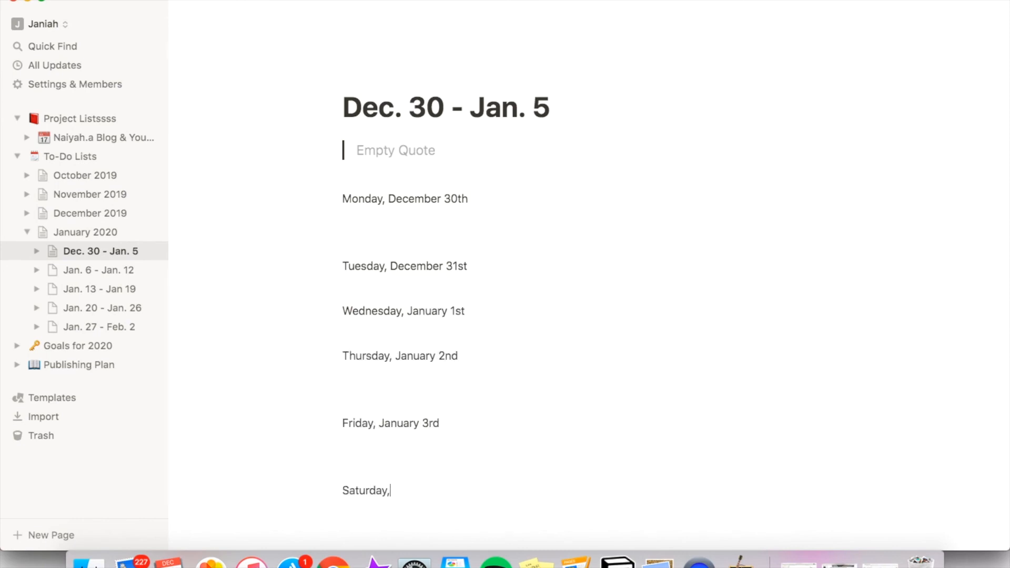
type(" January 4th")
key("Return")
key("Return")
type("Sunday, January")
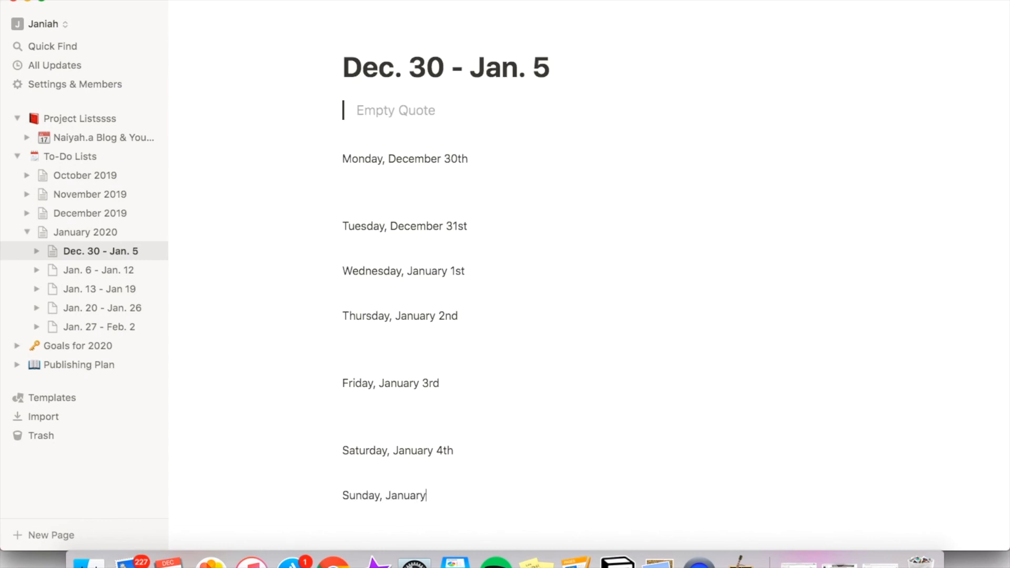
type(" 5th")
Step: Give the Dec. 30 - Jan. 5 page an Unsplash cover of white blossoms on branches, searching for "flower"
left_click(446, 74)
left_click(736, 164)
scroll(724, 295, "down", 5)
scroll(724, 295, "up", 3)
left_click(721, 192)
type("flower")
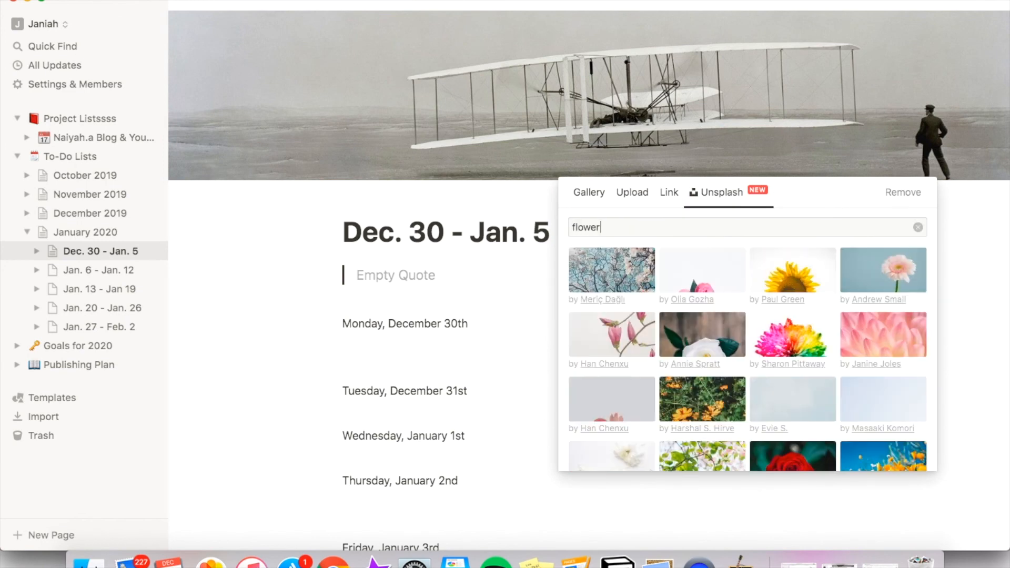
left_click(612, 270)
Step: Apply the pink background to the "Monday, December 30th" line
left_click(445, 311)
triple_click(446, 319)
left_click(580, 296)
mouse_move(626, 491)
scroll(771, 499, "down", 3)
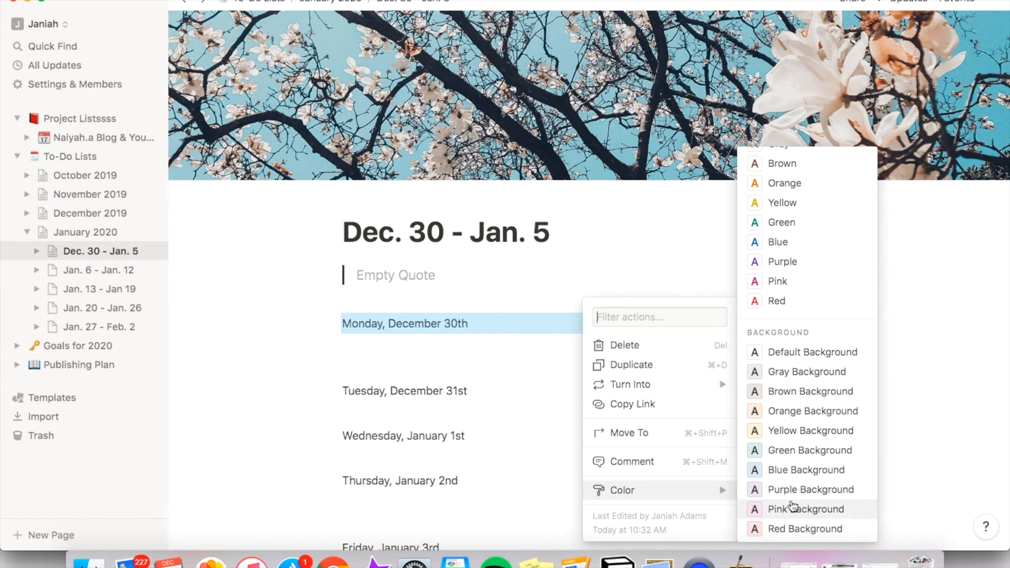
left_click(793, 506)
Step: Apply the pink background to the "Tuesday, December 31st" line
triple_click(428, 389)
left_click(579, 363)
mouse_move(620, 313)
scroll(805, 421, "down", 3)
left_click(805, 478)
Step: Apply the pink background to the "Wednesday, January 1st" line
double_click(419, 436)
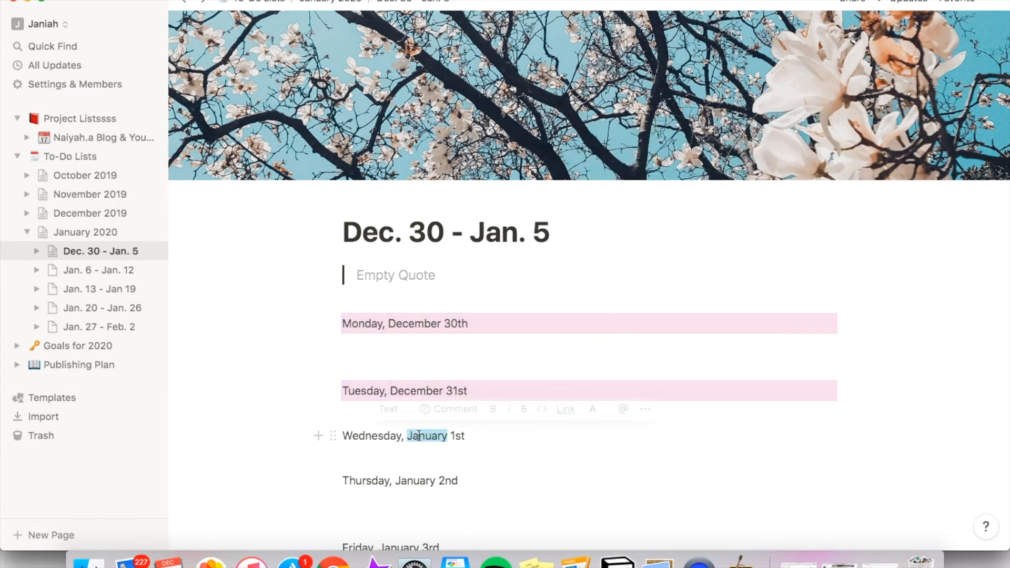
triple_click(419, 436)
left_click(579, 409)
mouse_move(611, 358)
scroll(789, 448, "down", 3)
left_click(789, 510)
Step: Apply the pink background to the "Thursday, January 2nd" line
scroll(426, 271, "down", 4)
triple_click(426, 271)
left_click(579, 246)
mouse_move(626, 438)
scroll(779, 463, "down", 3)
left_click(777, 508)
Step: Apply the pink background to the "Friday, January 3rd" line
triple_click(432, 339)
left_click(654, 311)
mouse_move(692, 264)
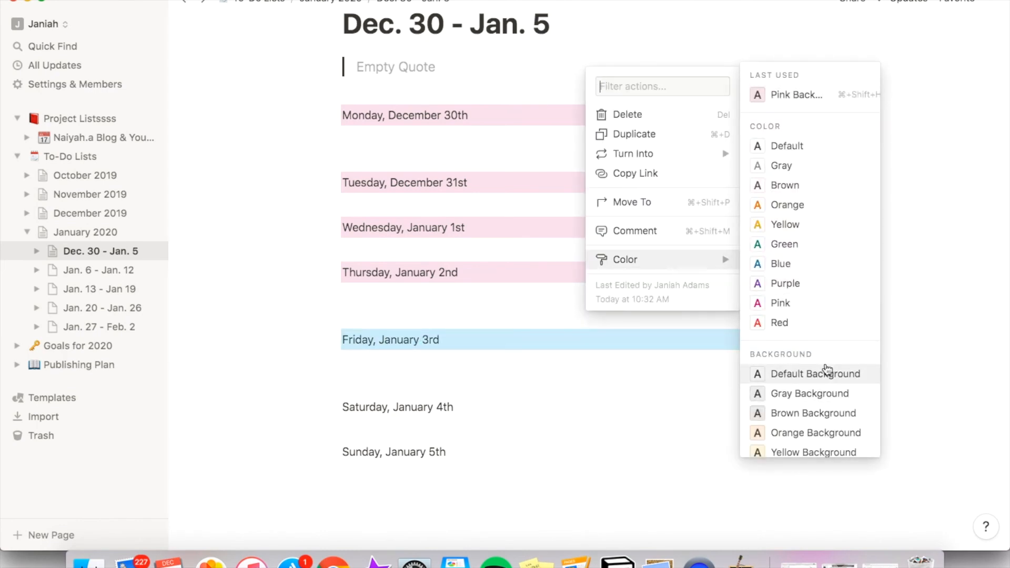
scroll(821, 394, "down", 3)
left_click(804, 425)
Step: Apply the pink background to the "Saturday, January 4th" and "Sunday, January 5th" lines
triple_click(401, 407)
left_click(578, 379)
mouse_move(618, 331)
left_click(801, 495)
triple_click(400, 452)
left_click(616, 424)
mouse_move(673, 367)
scroll(800, 421, "down", 3)
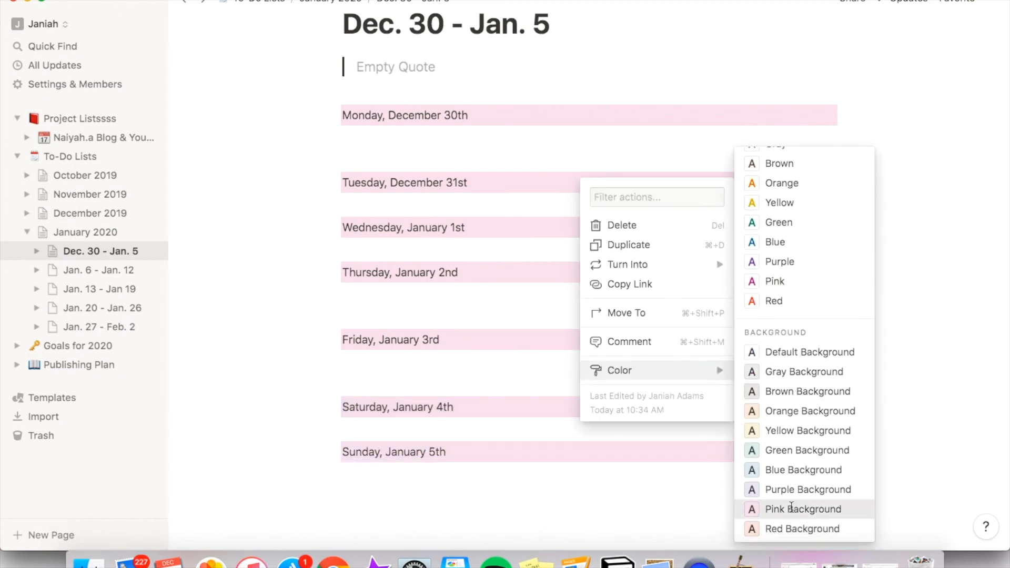
left_click(800, 510)
Step: Even out the spacing by adding blank lines until three separate each pair of day headings
left_click(387, 295)
key("Return")
key("Return")
left_click(375, 388)
key("Return")
scroll(401, 325, "down", 4)
left_click(401, 326)
key("Return")
left_click(401, 395)
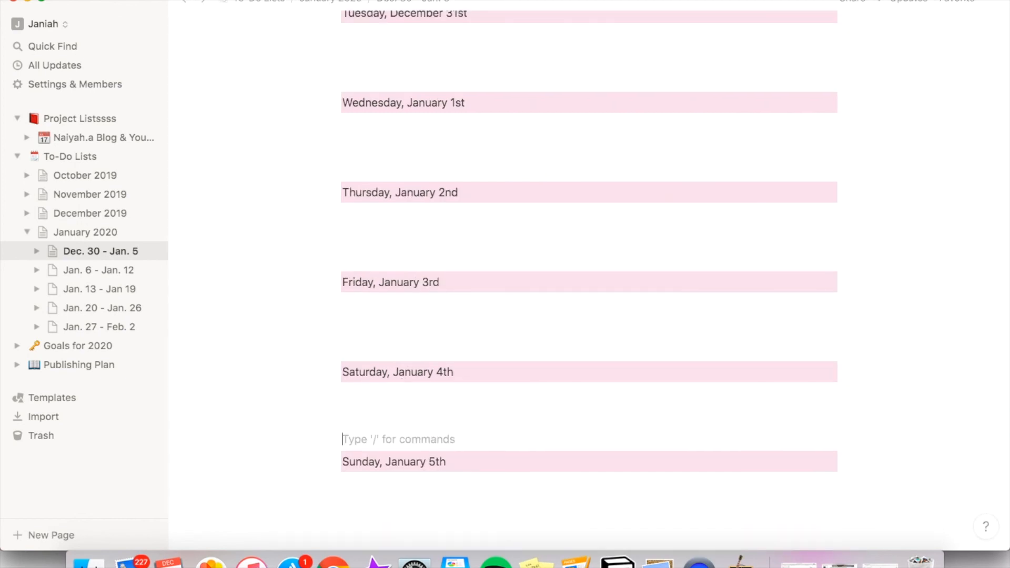
Step: Under the Monday heading, write "Events:", a blank line and "To-do:", followed by an empty to-do checkbox
left_click(421, 199)
scroll(420, 199, "up", 1)
type("Events:")
key("Return")
key("Return")
type("To-do:")
key("Return")
type("[]")
Step: Repeat the "Events:" and "To-do:" block with its empty checkbox under the remaining day headings
left_click(388, 352)
key("super+v")
left_click(363, 350)
key("super+v")
left_click(368, 344)
type("Events:  To-do:")
left_click(373, 306)
type("Events:  To-do:")
left_click(385, 304)
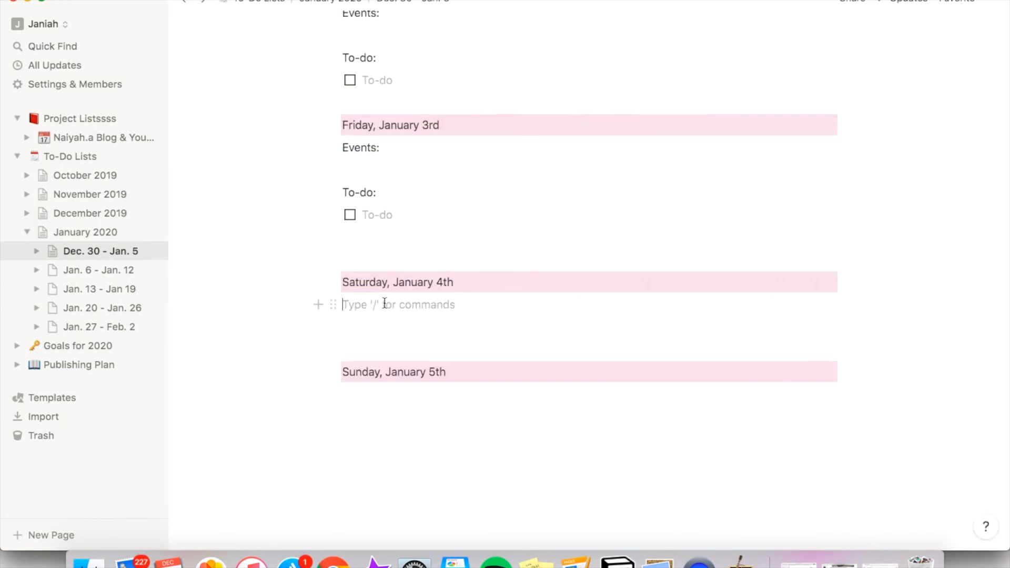
Step: Copy the day headings with their Events and To-do blocks from Dec. 30 - Jan. 5 into the Jan. 6 - Jan. 12 page
scroll(394, 337, "up", 14)
left_click(76, 235)
scroll(492, 337, "down", 2)
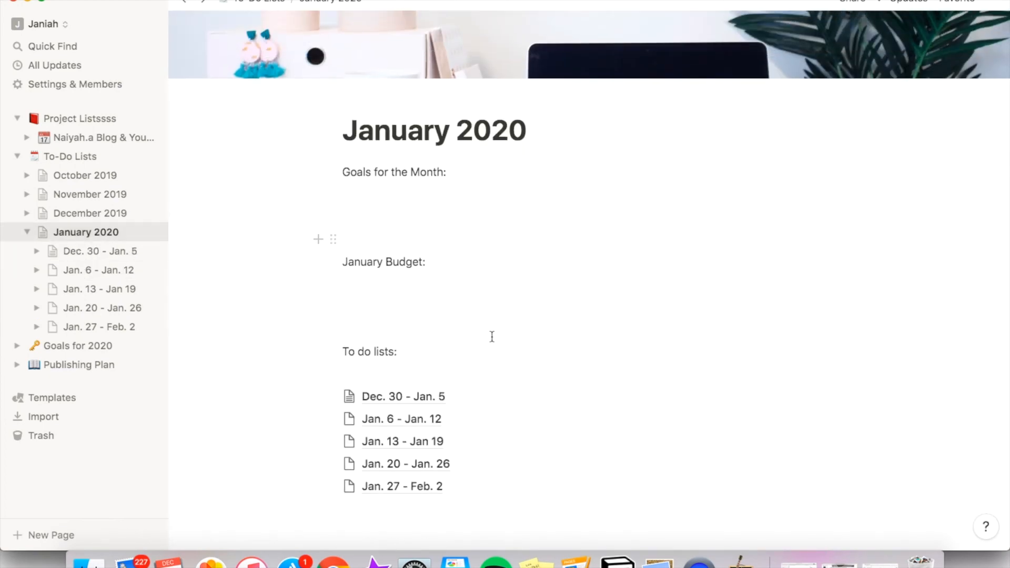
left_click(95, 254)
left_click_drag(331, 314, 486, 413)
left_click(95, 270)
left_click(452, 209)
key("super+v")
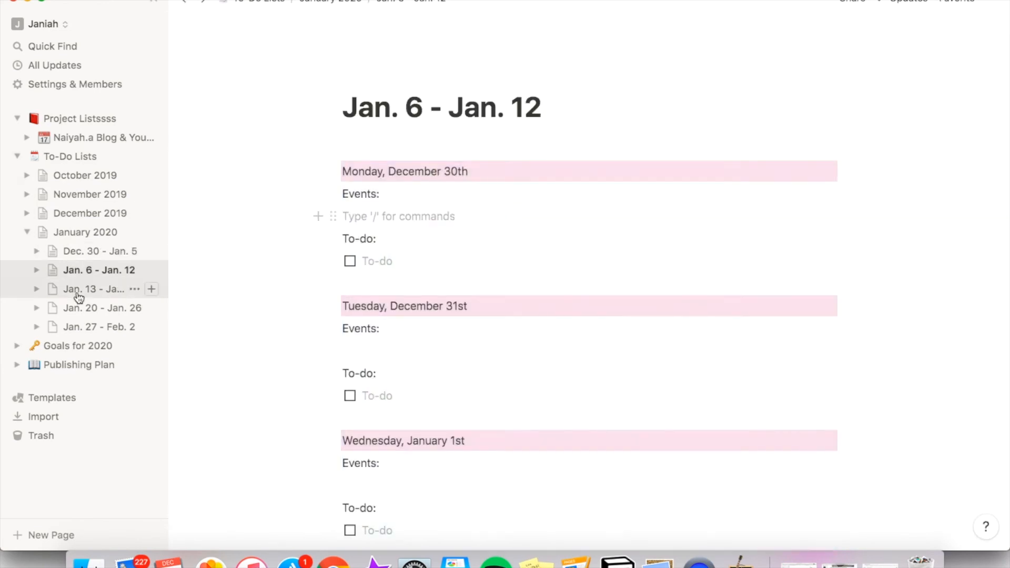
Step: Paste the same weekly layout into the Jan. 13 - Jan 19, Jan. 20 - Jan. 26 and Jan. 27 - Feb. 2 pages
left_click(78, 293)
left_click(441, 208)
key("super+v")
left_click(90, 309)
left_click(442, 206)
key("super+v")
left_click(95, 327)
left_click(442, 207)
key("super+v")
Step: On the Dec. 30 - Jan. 5 page, add the bullet "day offfff" under Monday's Events
left_click(94, 252)
left_click(373, 119)
type("- ")
type("day offfff")
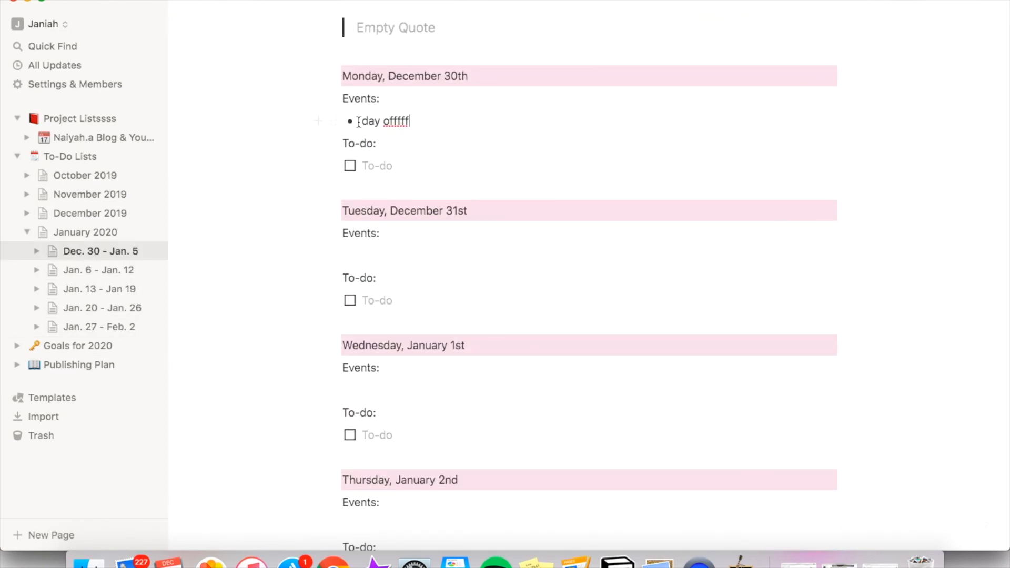
Step: Fill in Monday, December 30th's to-do list with the checkbox items "pray", "study" and "clean room"
left_click(358, 165)
type("pray")
key("Return")
type("study")
key("Return")
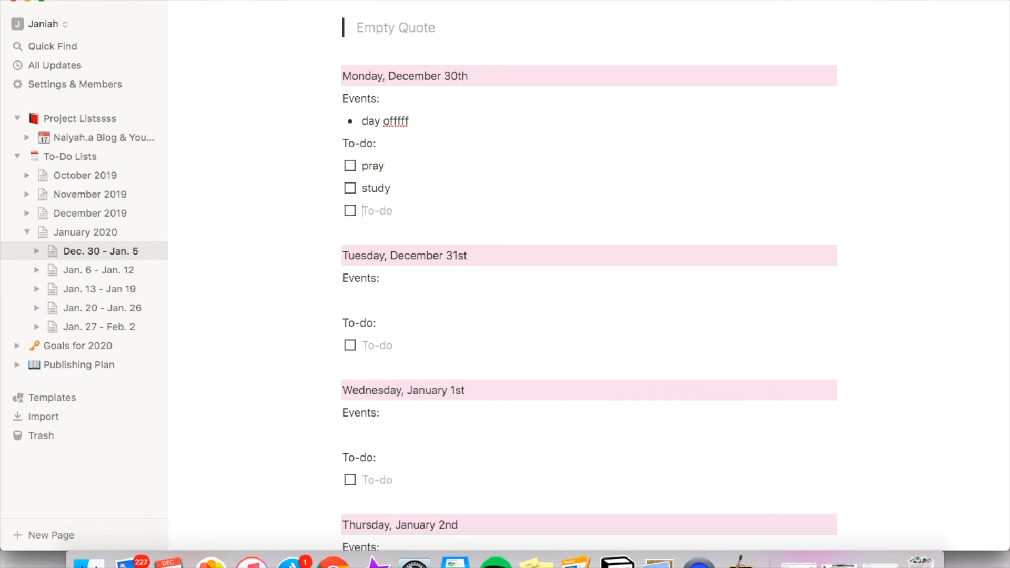
type("clean room")
key("Return")
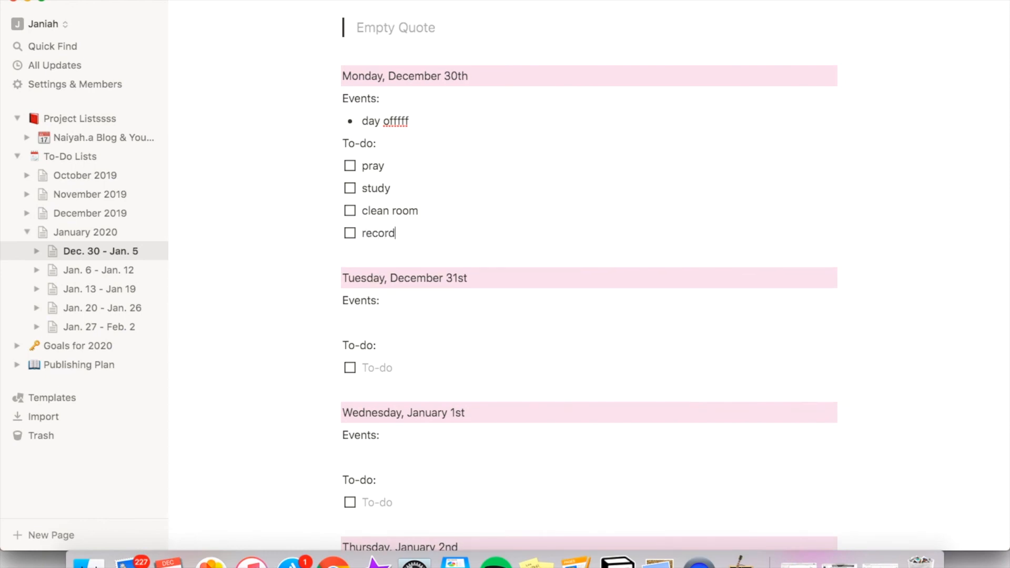
Step: Add the checkbox items "record two videos", "convert & edit videos" and "prepare for tomorrow" to Monday's to-do list
type("record two videos")
key("Return")
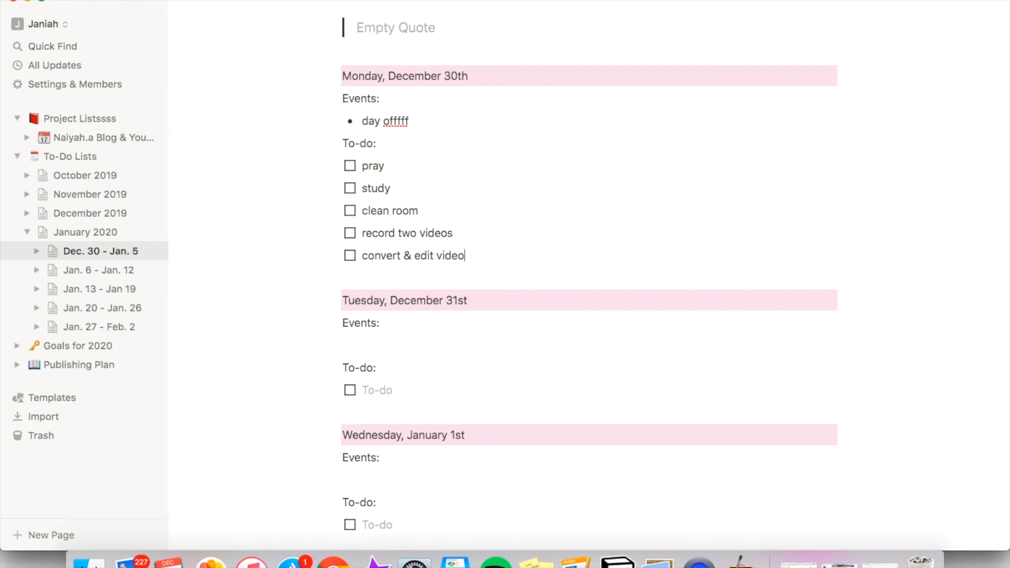
type("os")
key("Return")
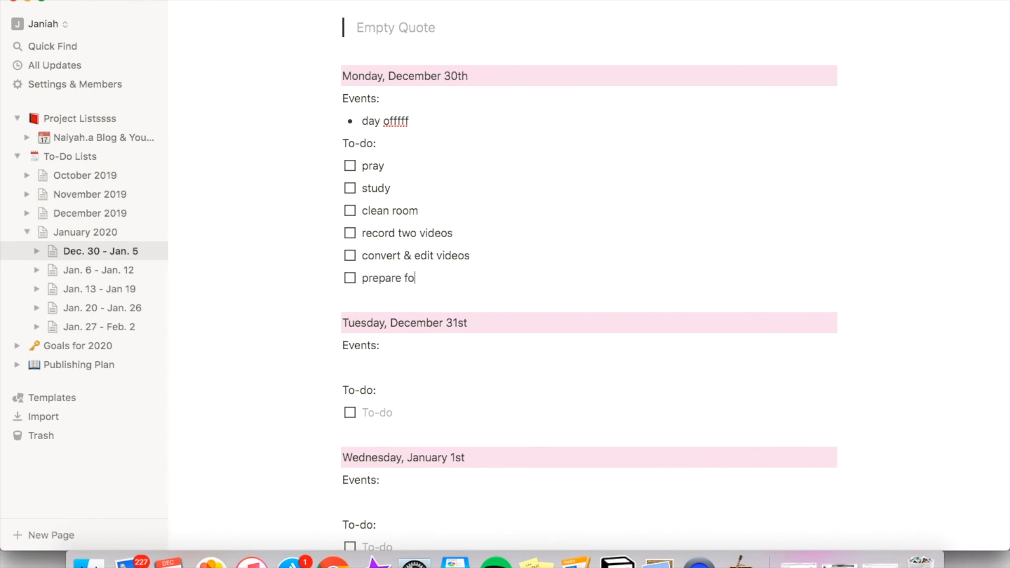
key("Return")
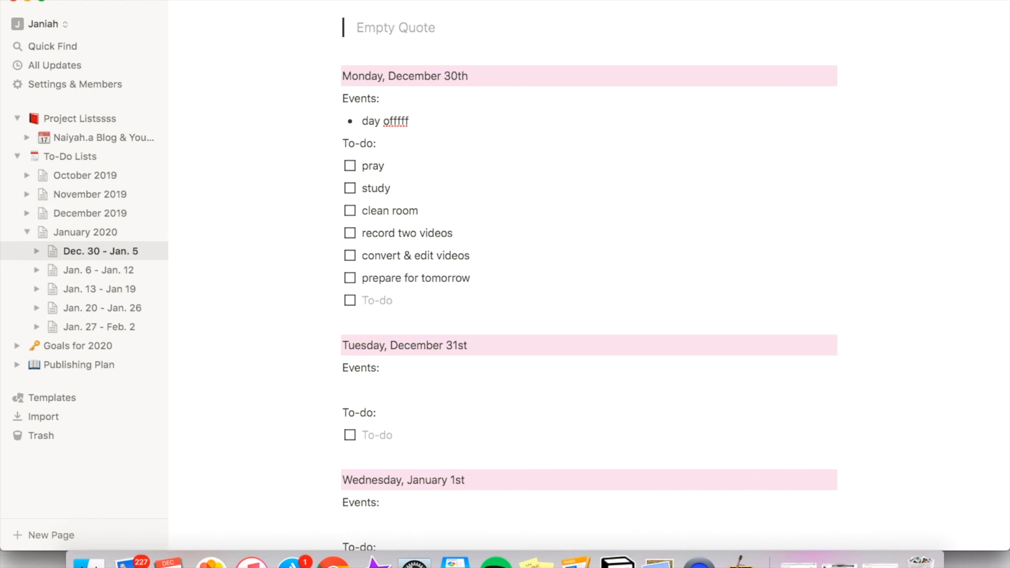